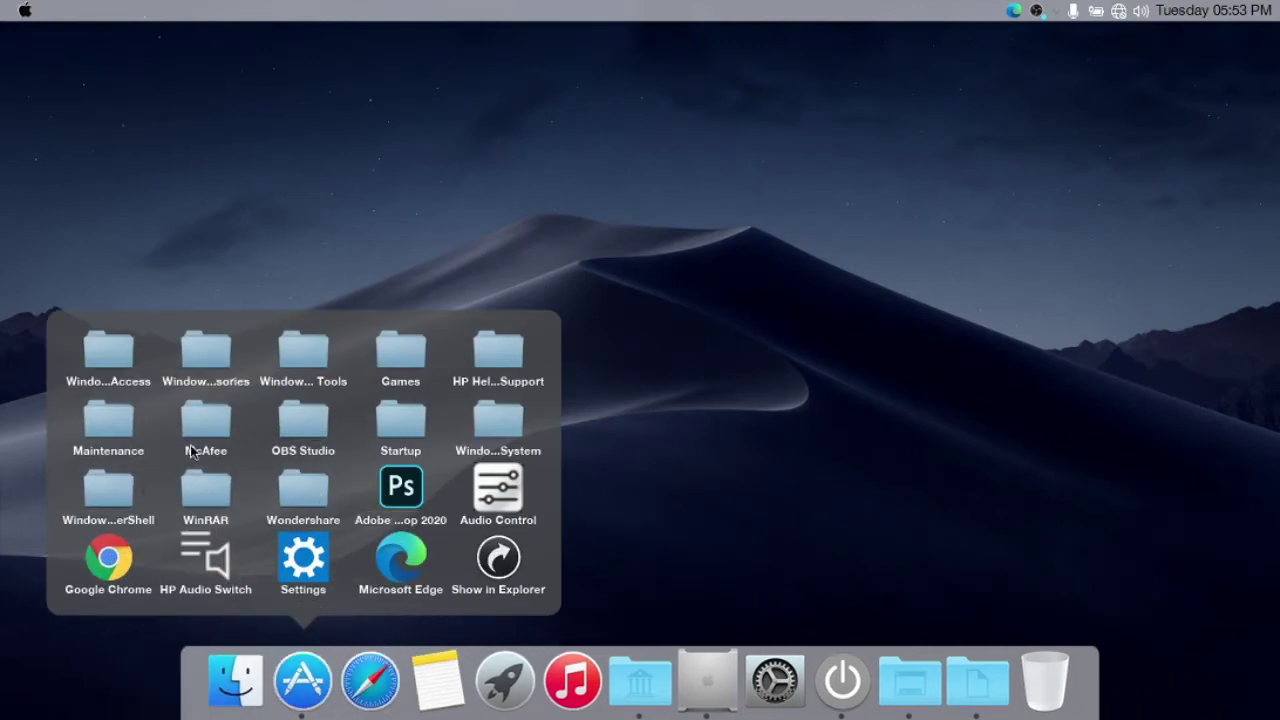
Dismiss the open app stack, open System Preferences to look over the Control Panel categories, and close it
click(687, 478)
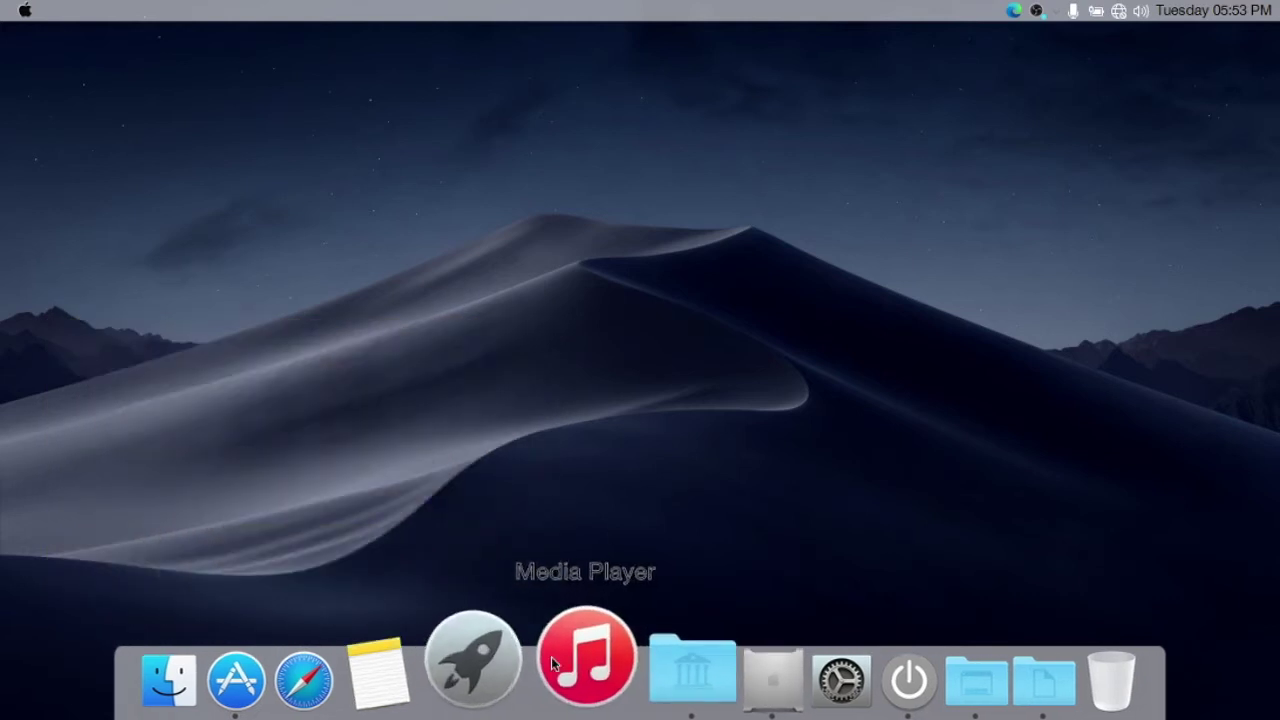
click(785, 660)
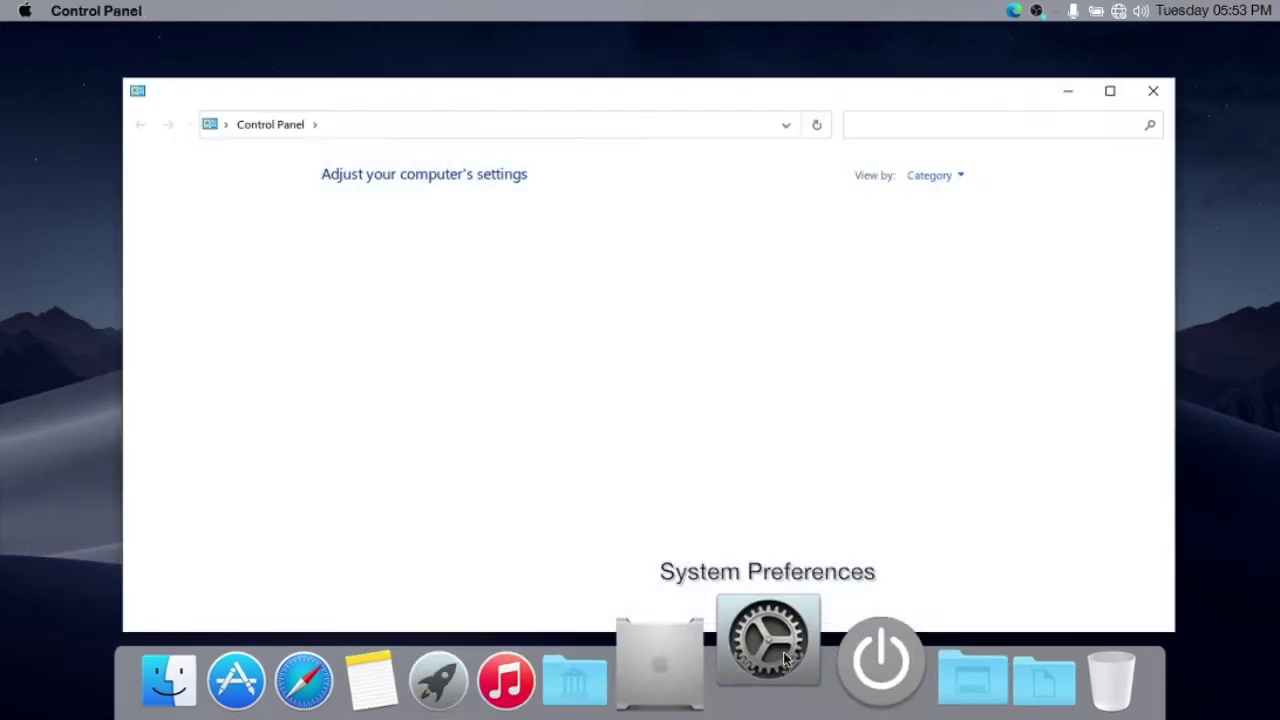
click(960, 178)
click(1022, 322)
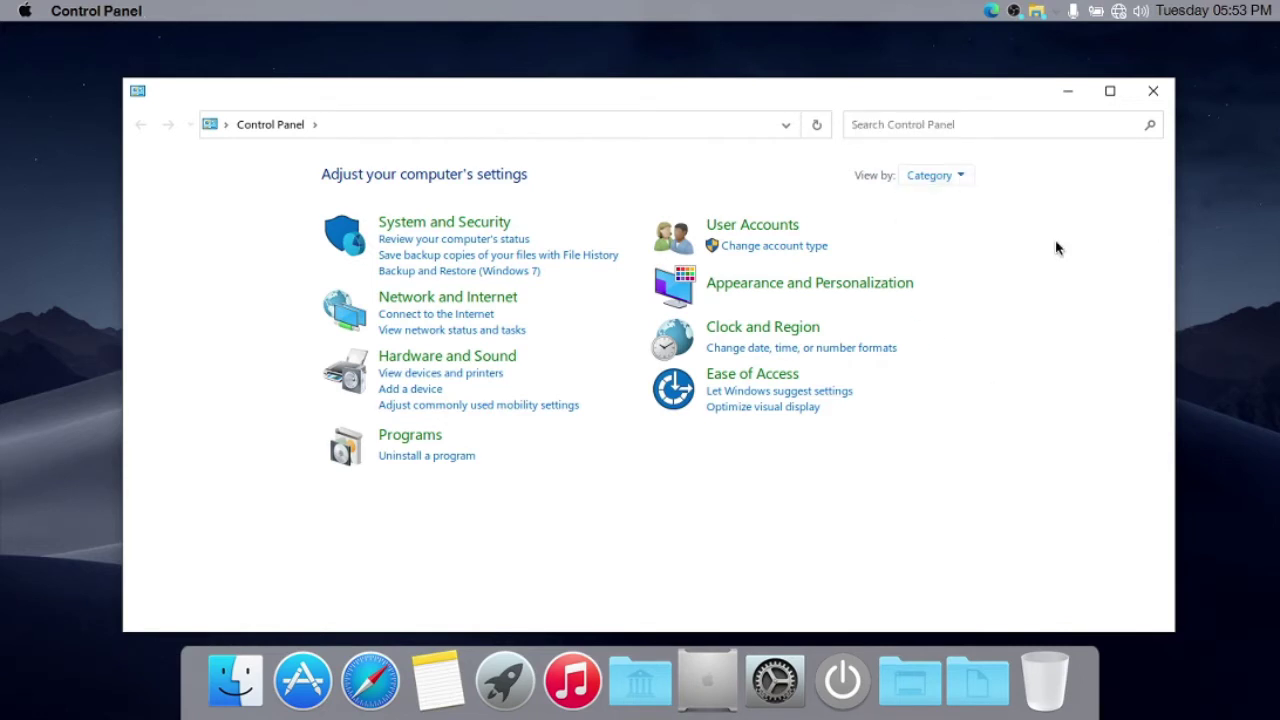
click(1153, 90)
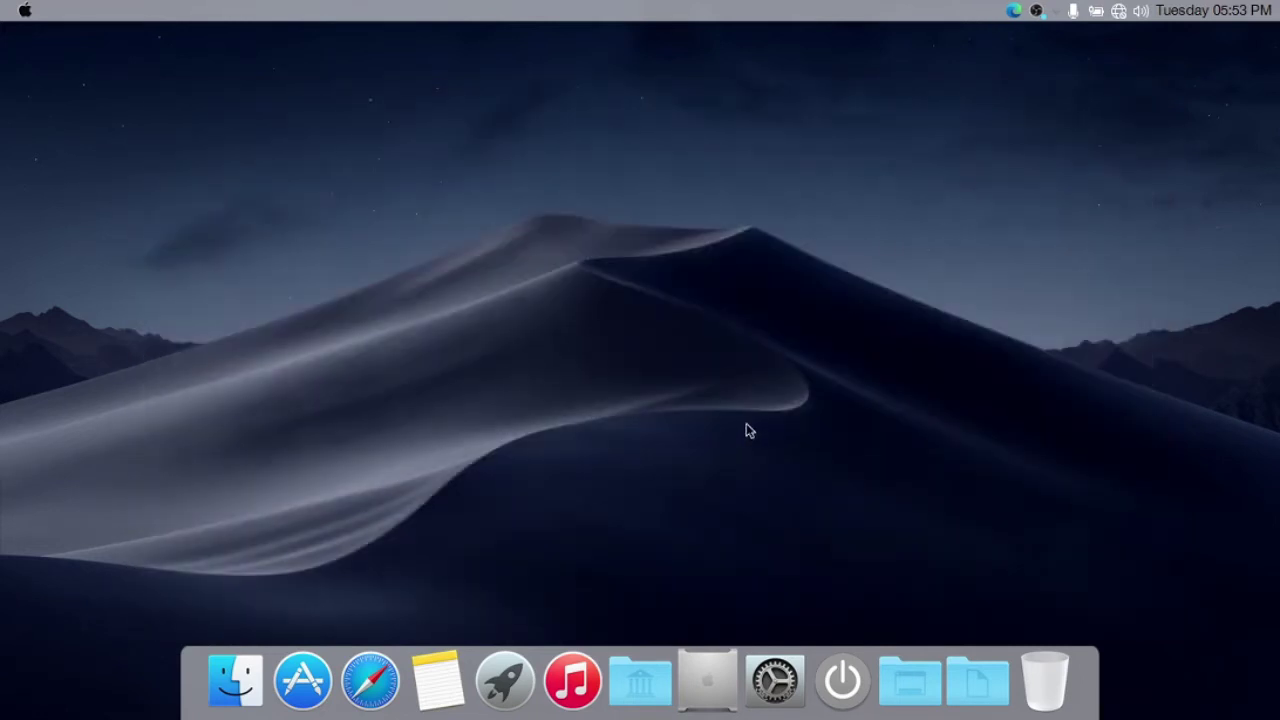
Look through the computer's drives and folders stack in the dock and the Start menu, closing each
click(714, 697)
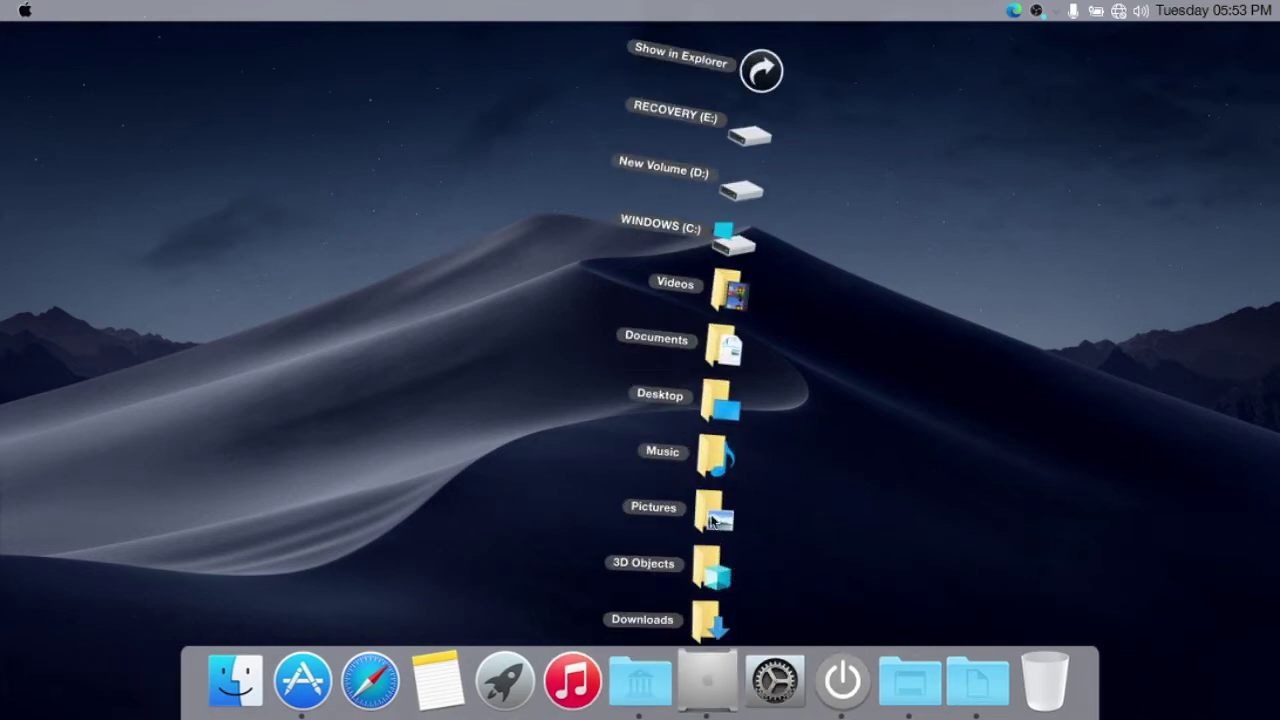
click(871, 128)
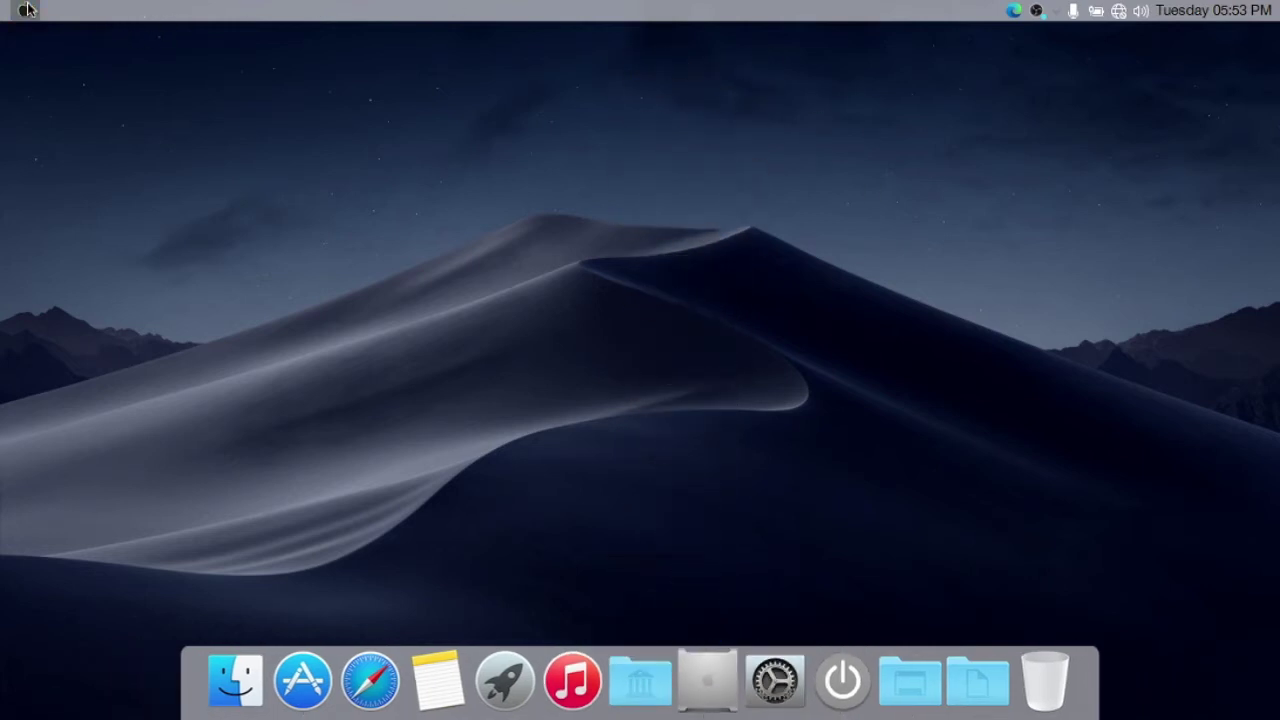
click(26, 10)
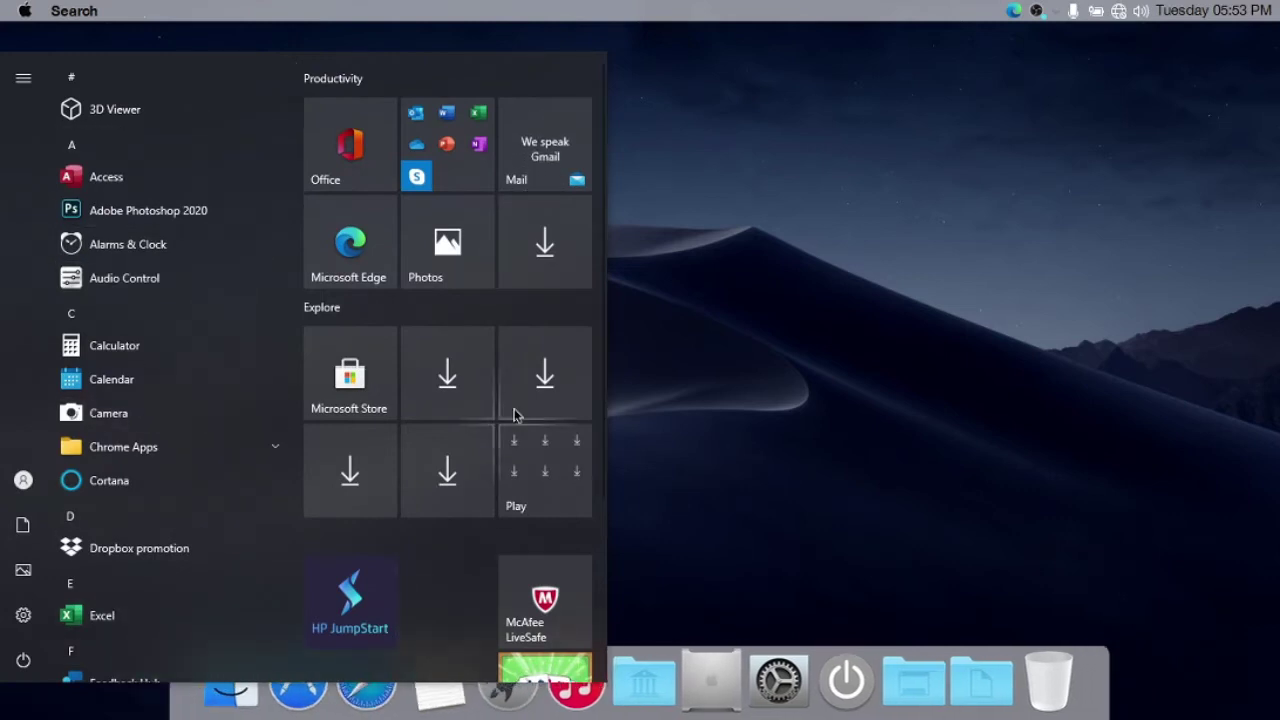
click(714, 367)
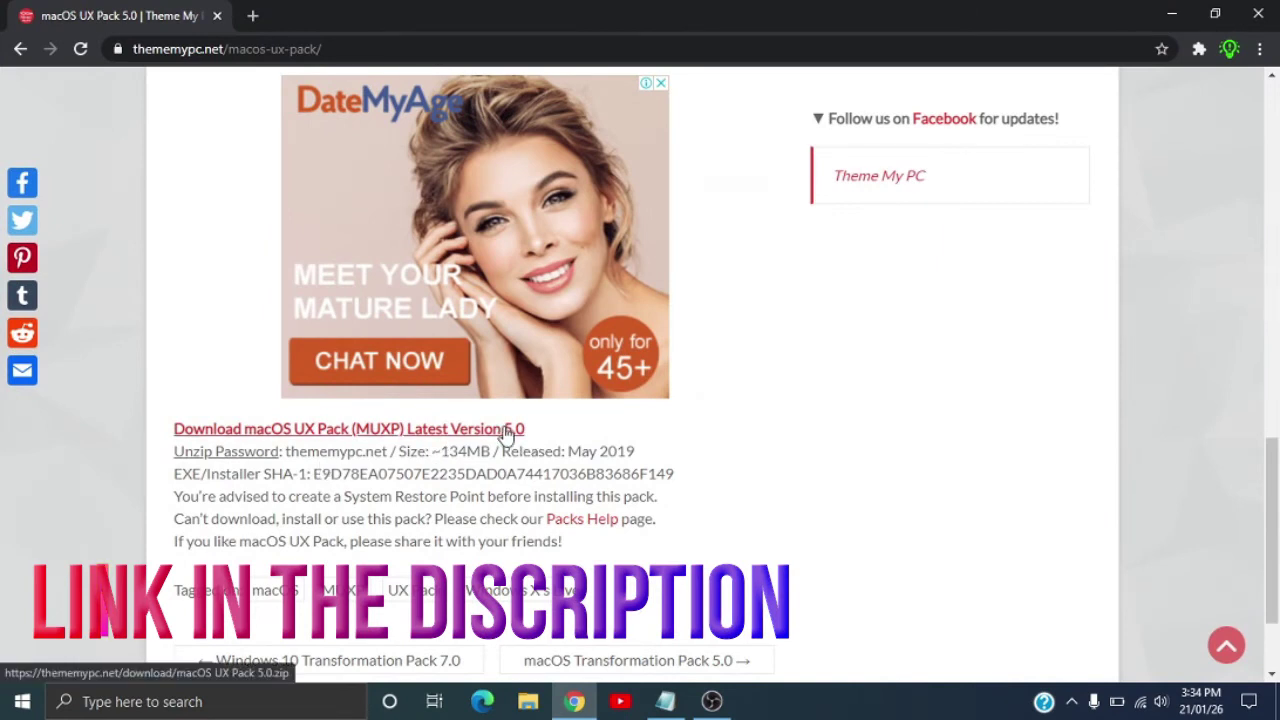
Copy the unzip password shown under the macOS UX Pack 5.0 download link
drag(284, 453, 379, 453)
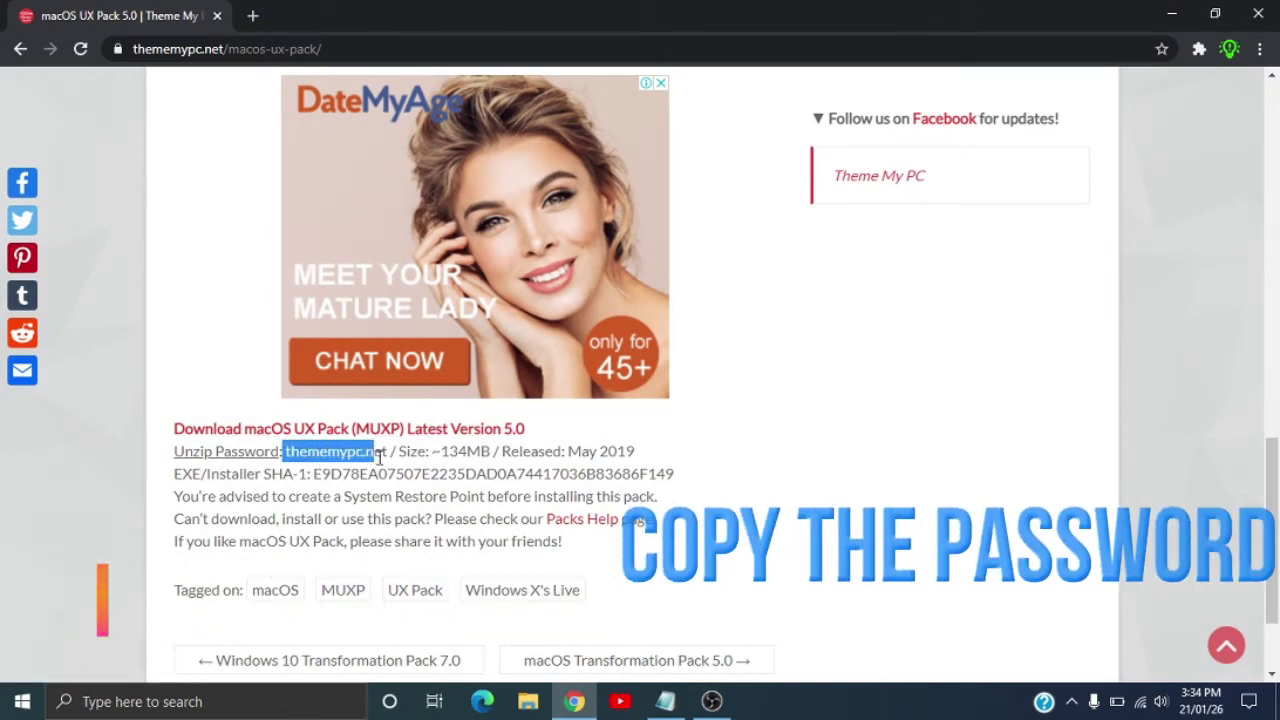
right_click(370, 452)
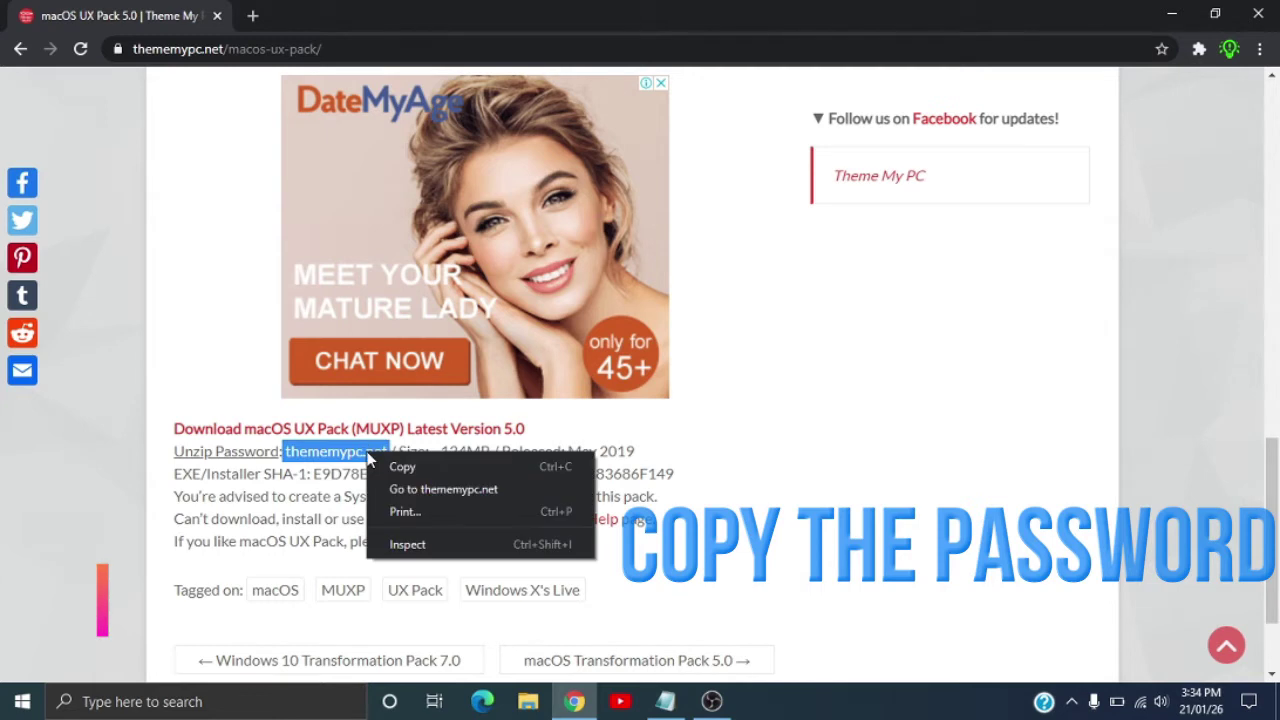
click(387, 465)
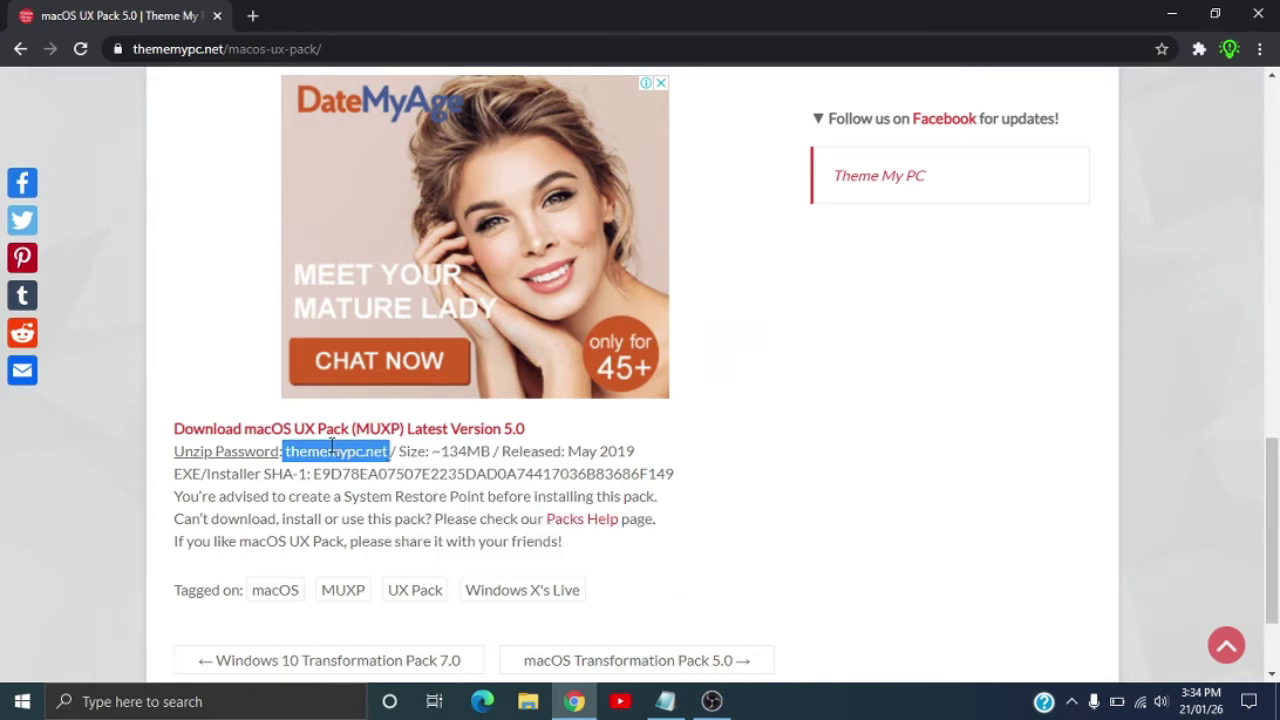
click(408, 432)
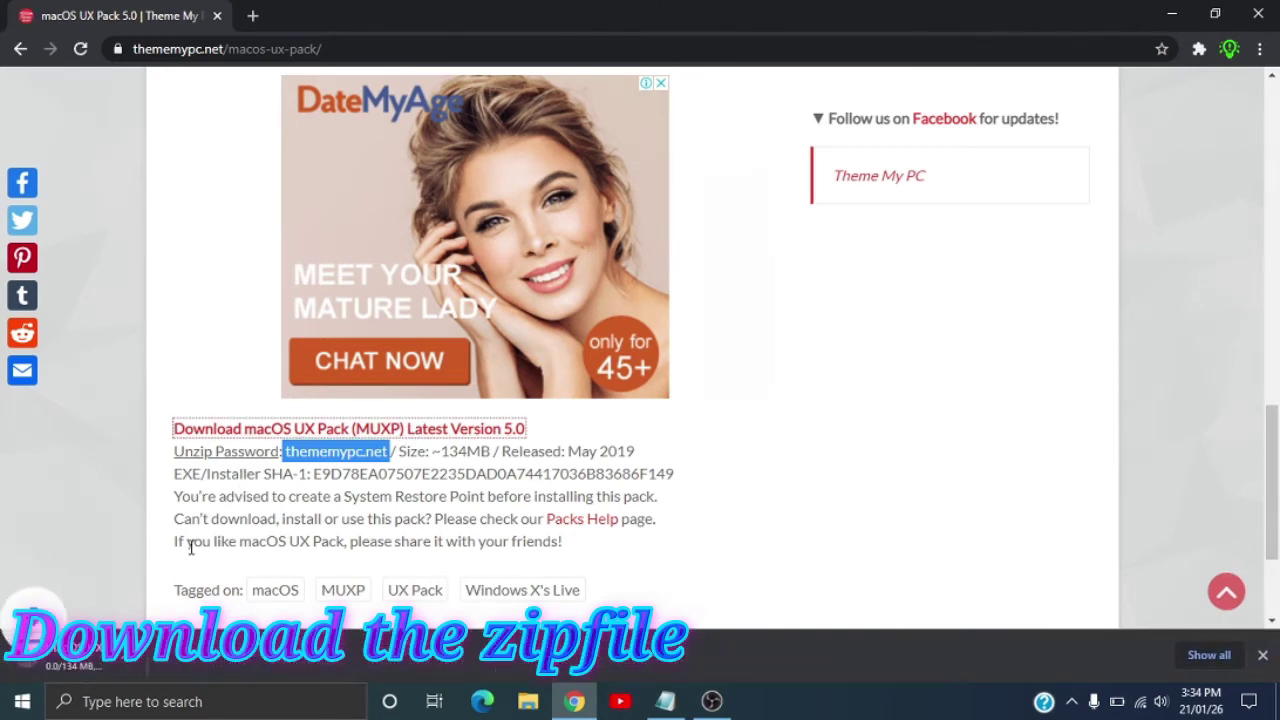
click(204, 657)
click(211, 623)
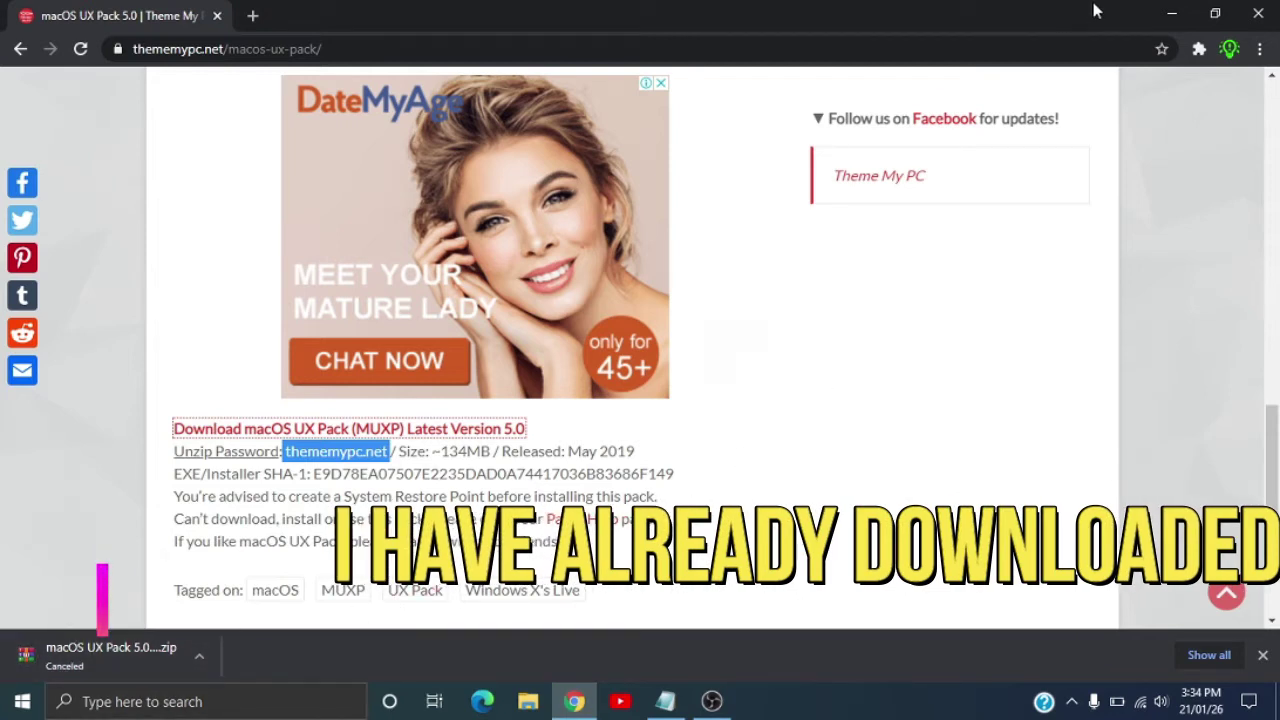
Minimize the browser, move the macOS UX Pack 5.0 archive from Downloads to the middle of the desktop, and close File Explorer
click(1176, 12)
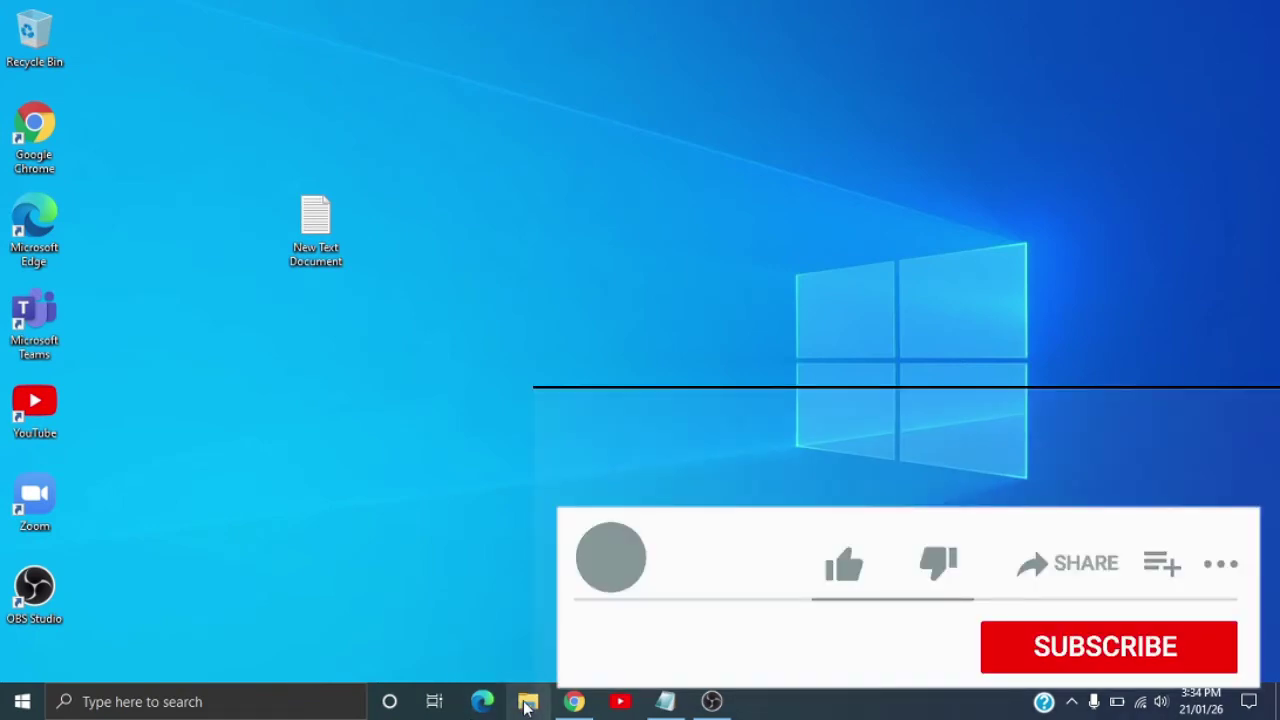
click(528, 703)
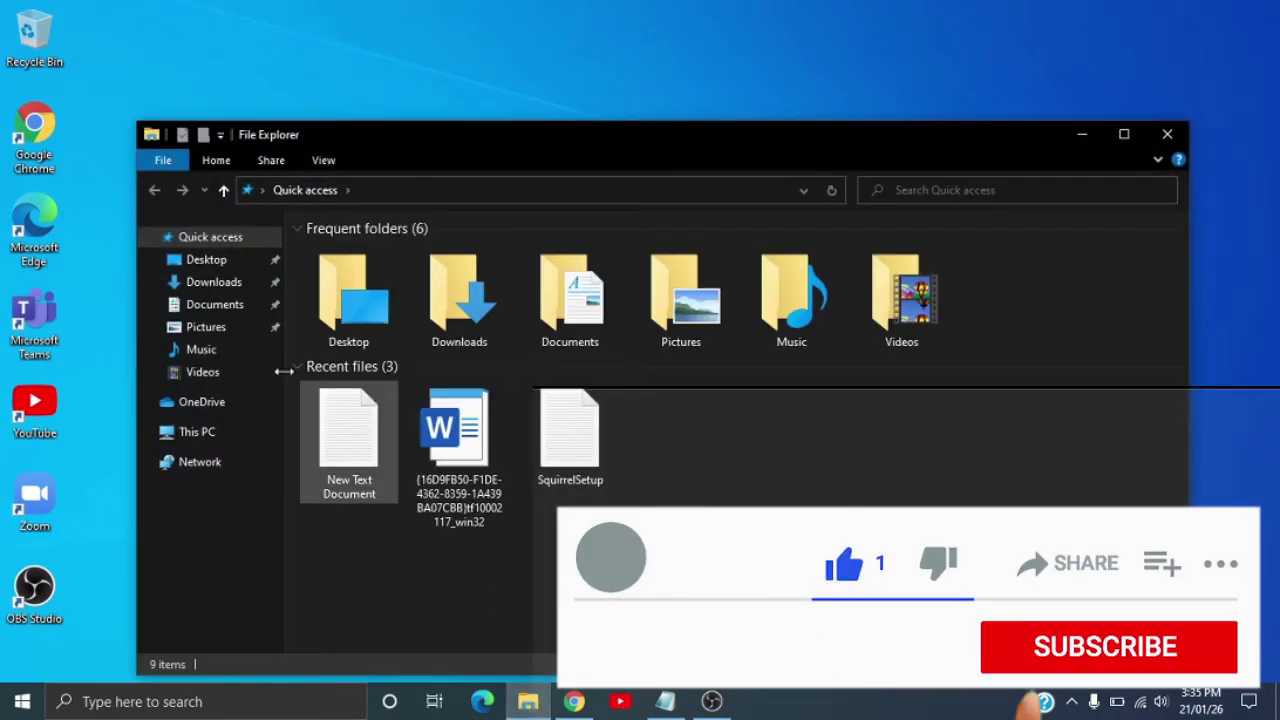
click(235, 283)
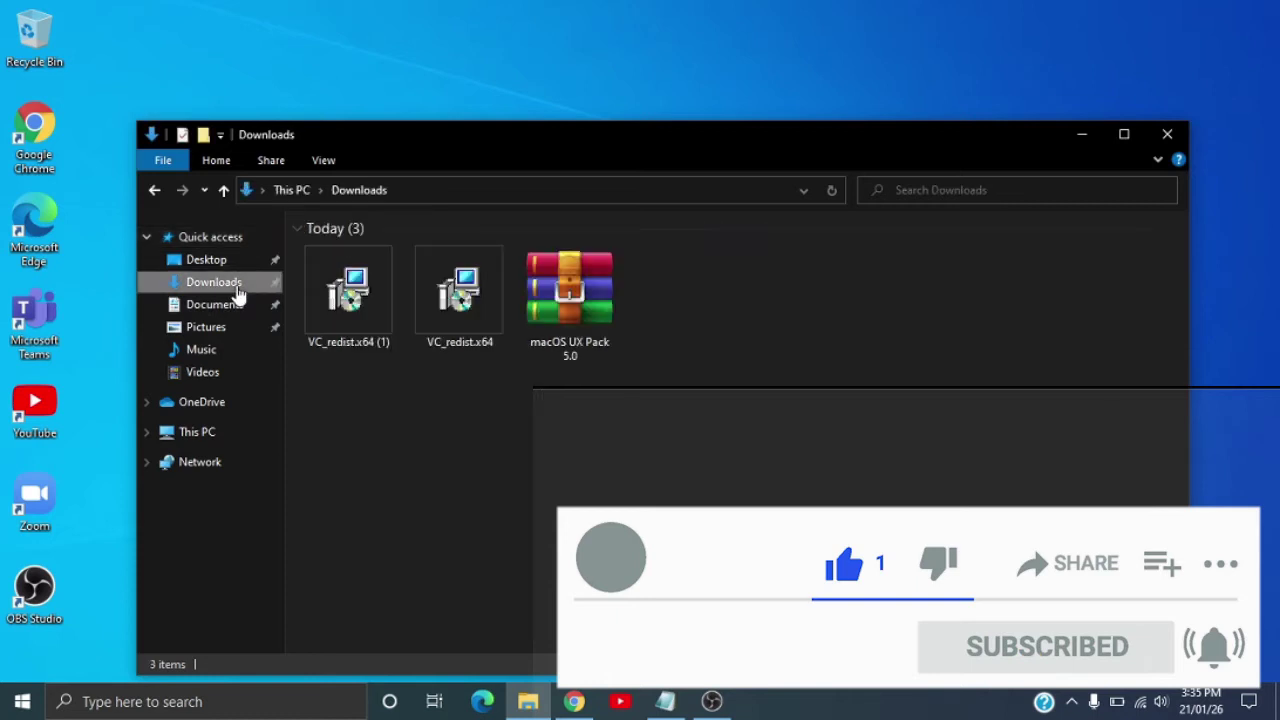
drag(555, 341, 576, 86)
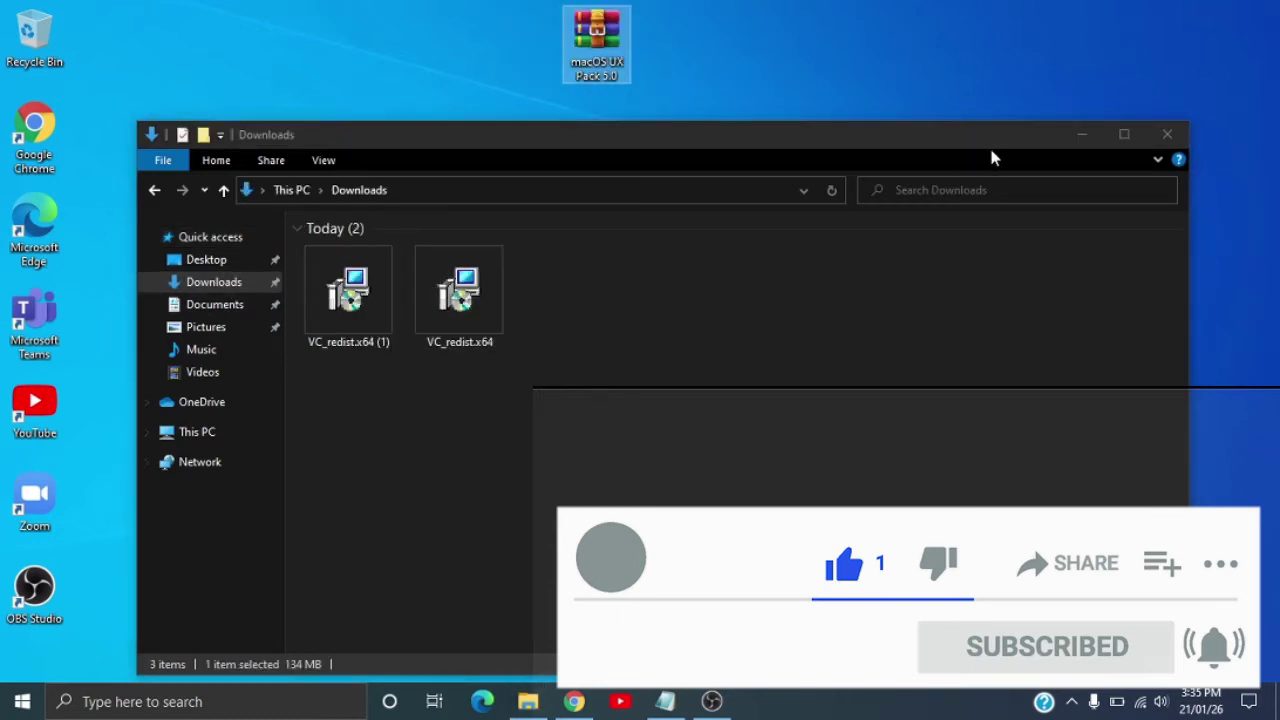
click(1165, 133)
drag(611, 46, 599, 226)
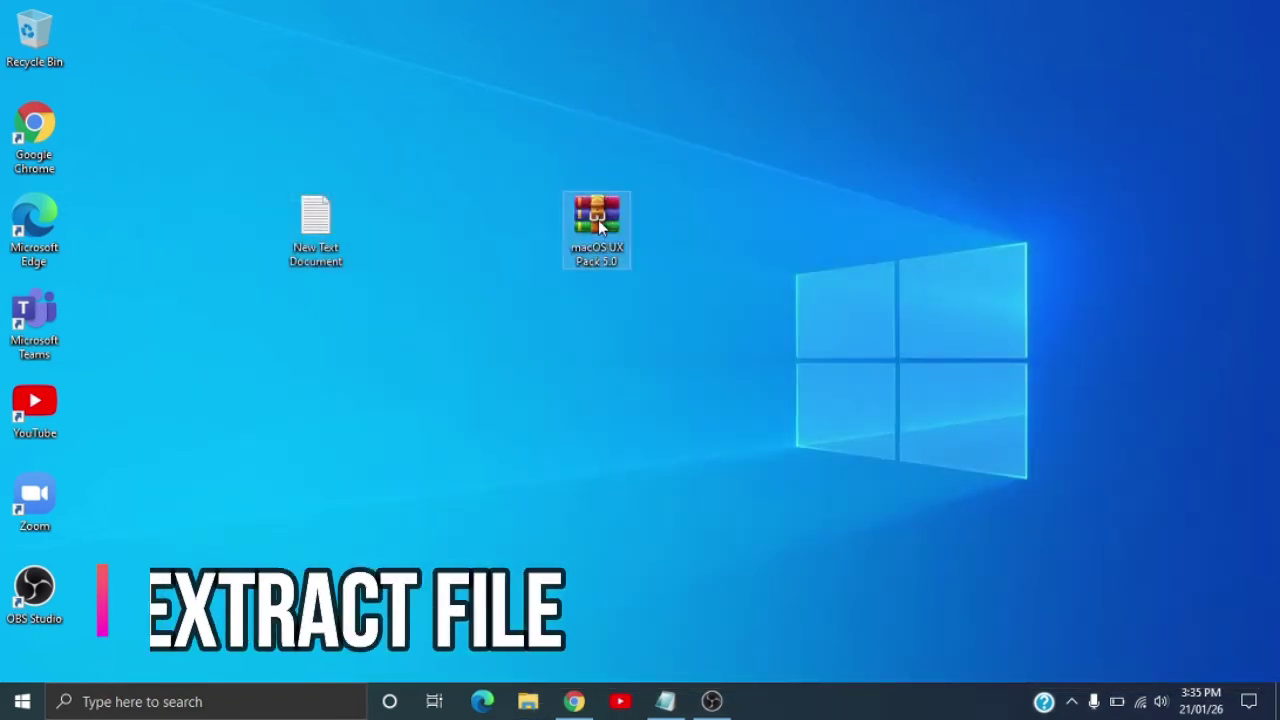
Extract the macOS UX Pack 5.0 archive to a macOS UX Pack 5.0 folder on the desktop, entering the archive password
right_click(598, 221)
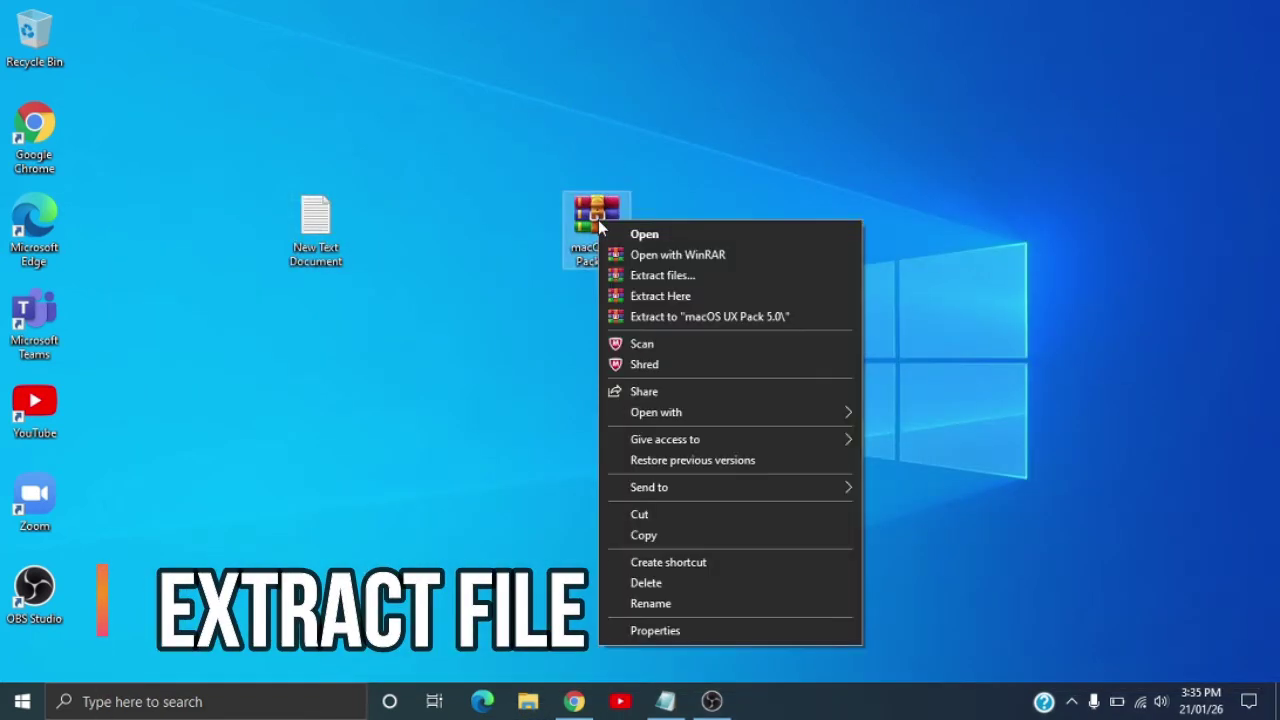
click(657, 280)
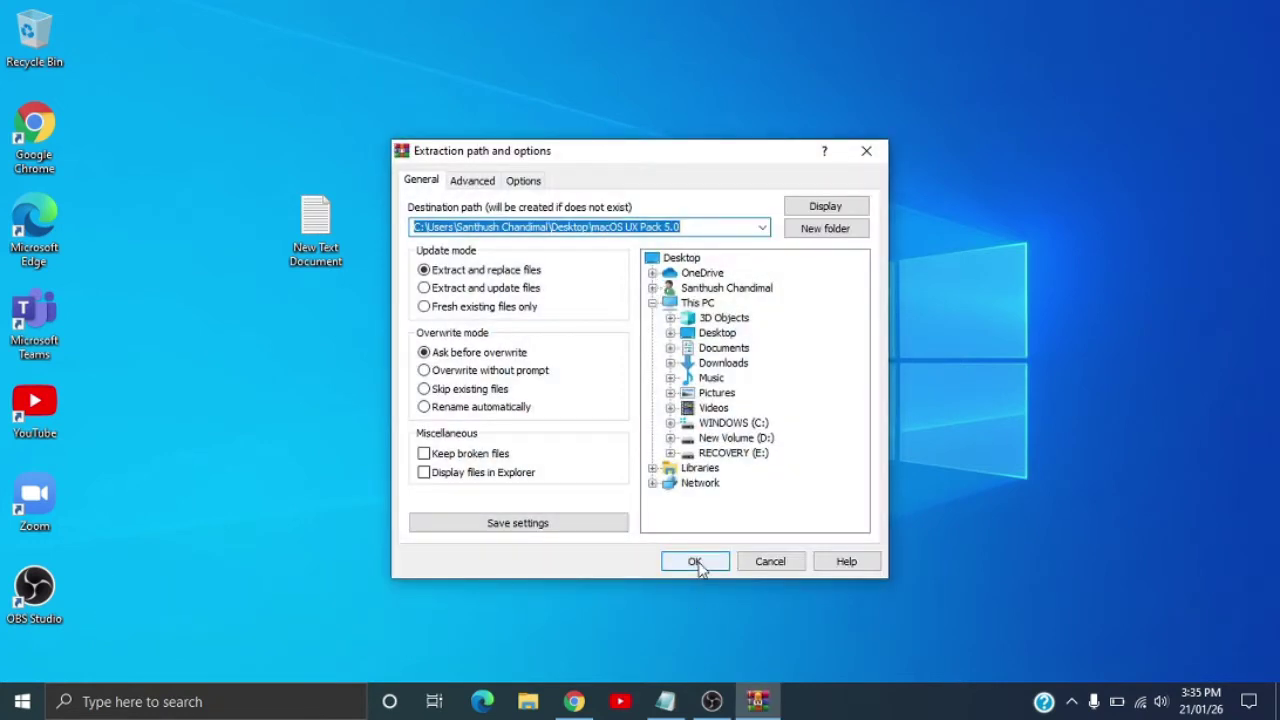
click(695, 562)
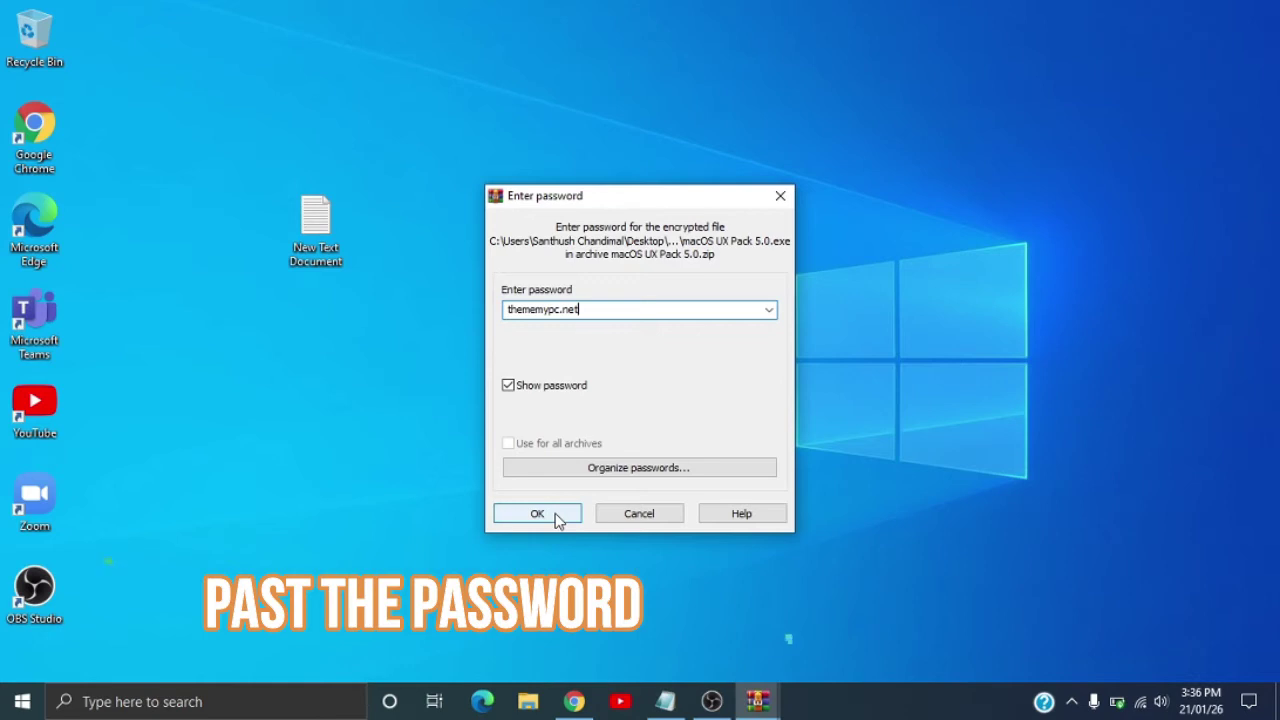
click(540, 514)
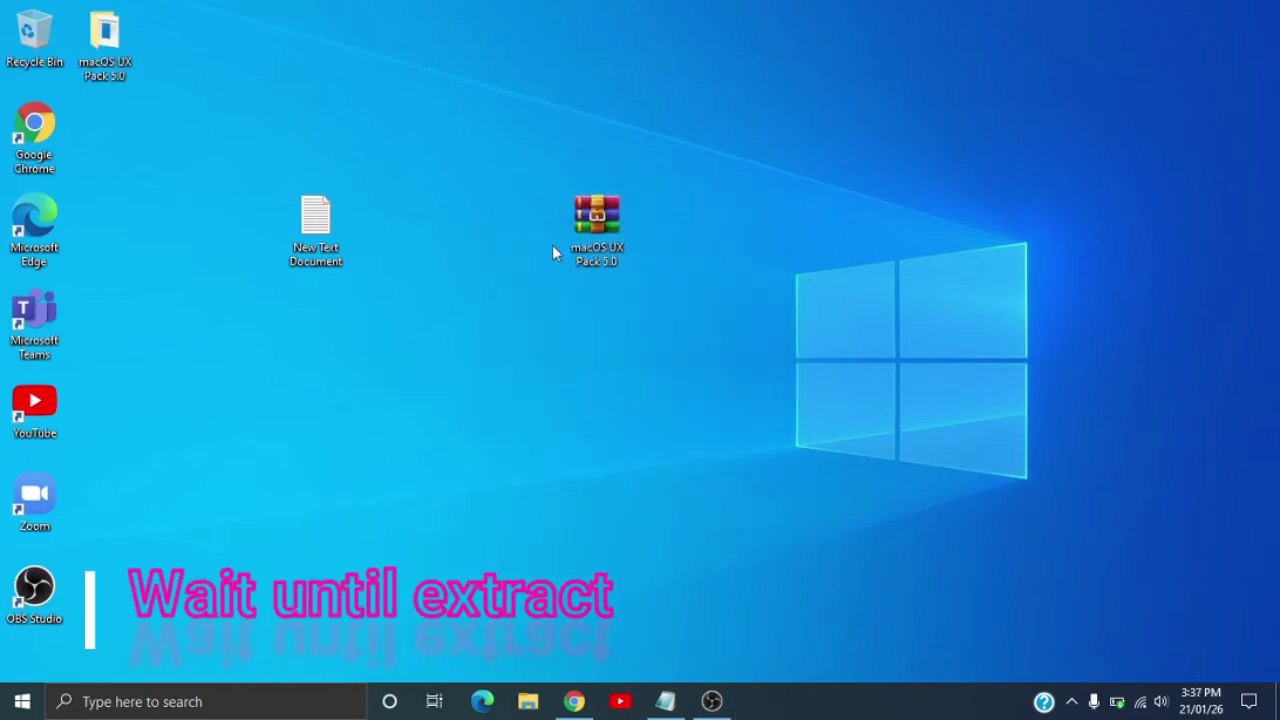
Move the extracted macOS UX Pack 5.0 folder below the archive, open it, and run the macOS UX Pack 5.0 application
drag(128, 40, 617, 452)
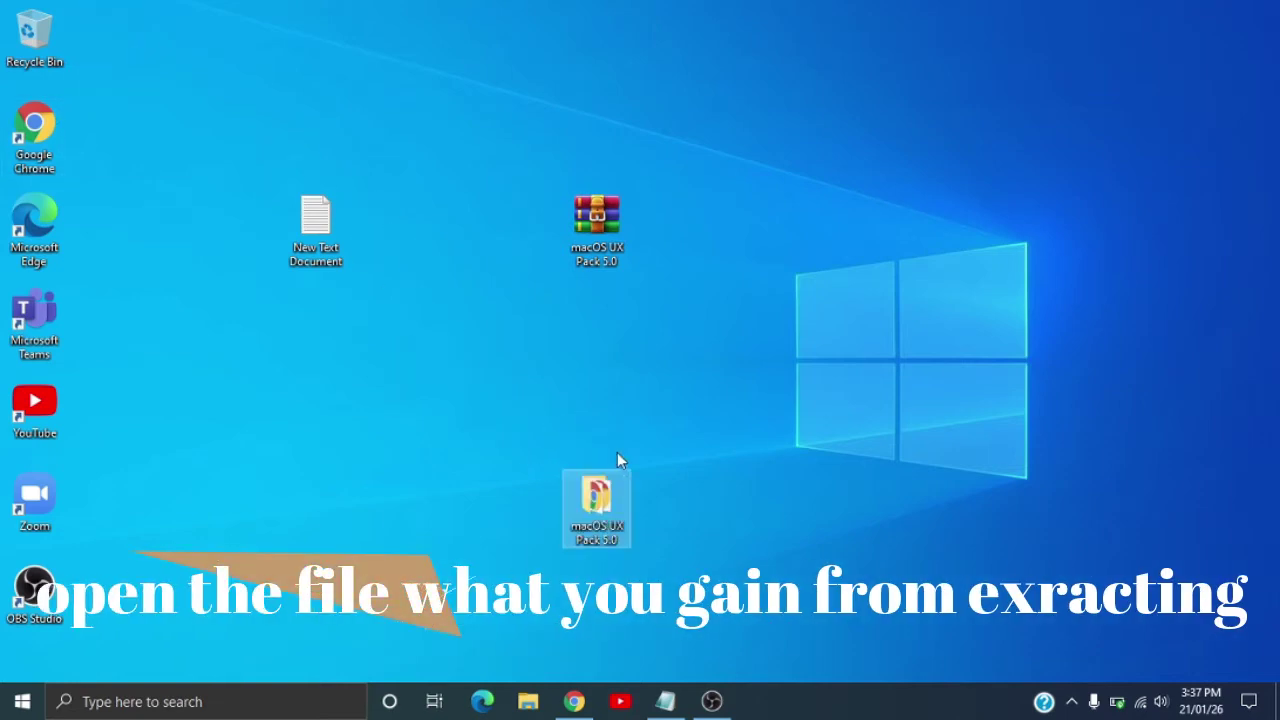
double_click(606, 508)
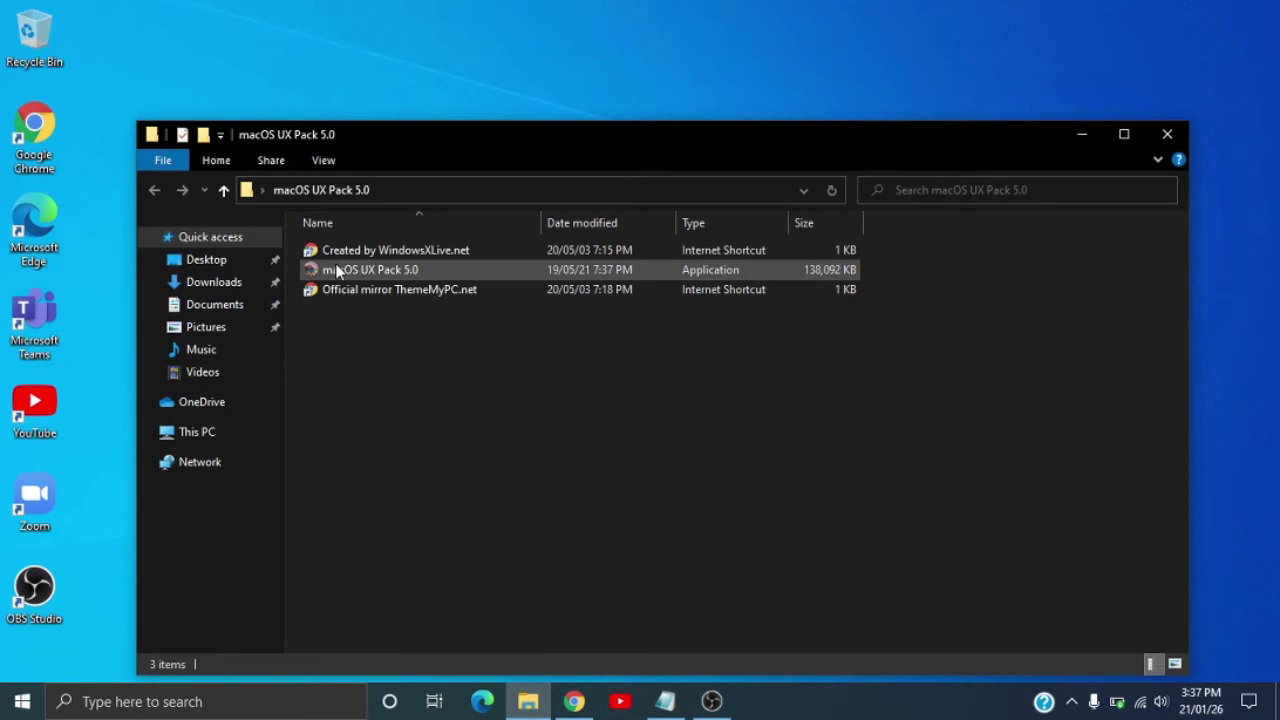
double_click(340, 270)
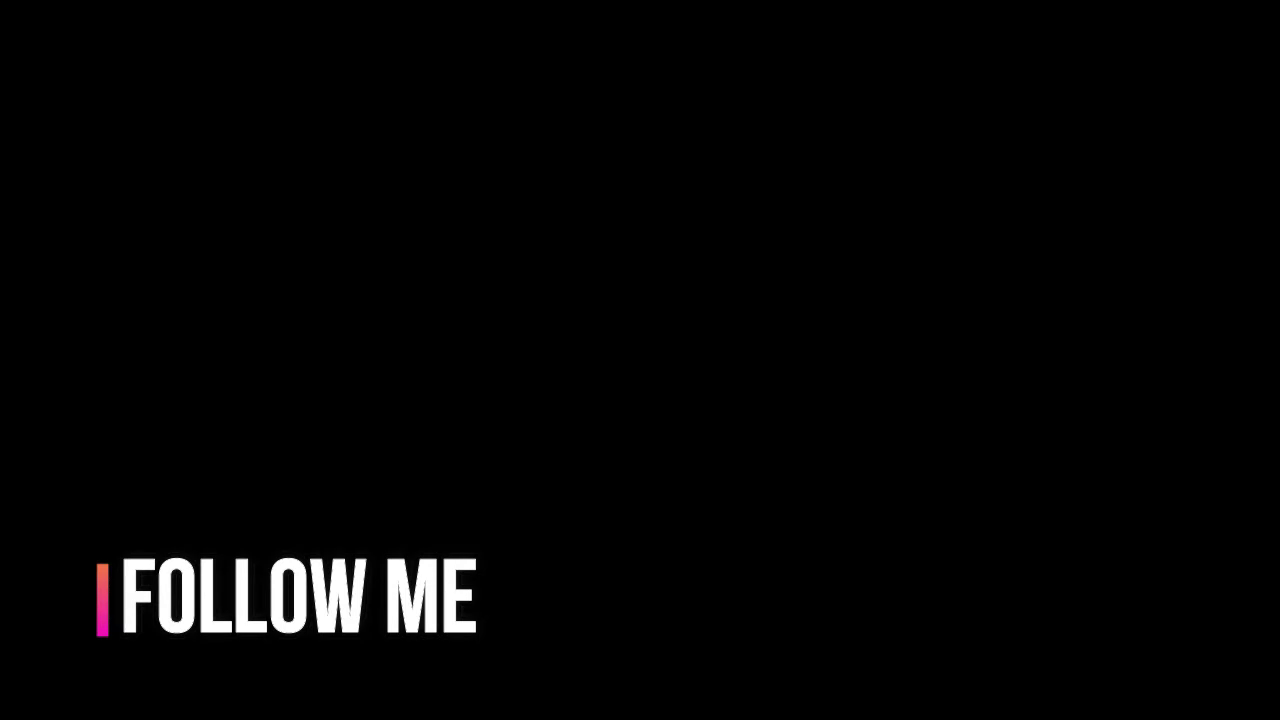
Install macOS UX Pack 5.0 with the preset font, dock, taskbar and feature options, and minimize the folder window
click(538, 488)
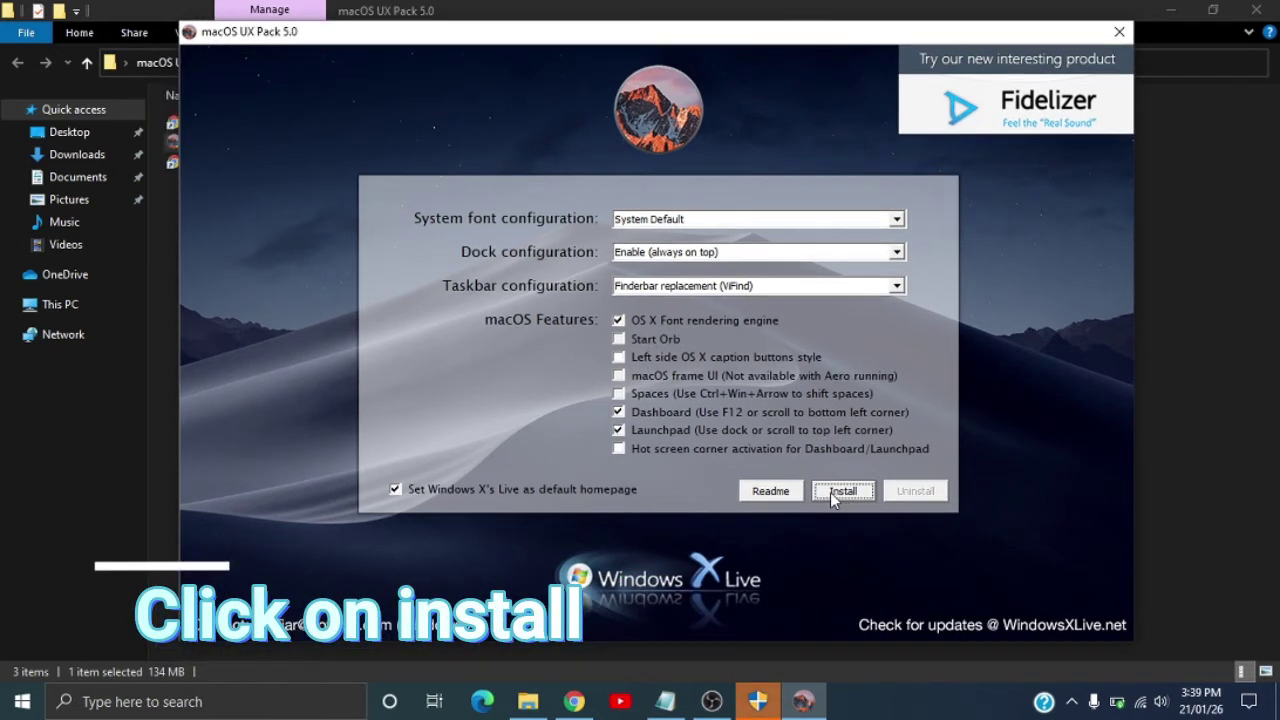
click(830, 492)
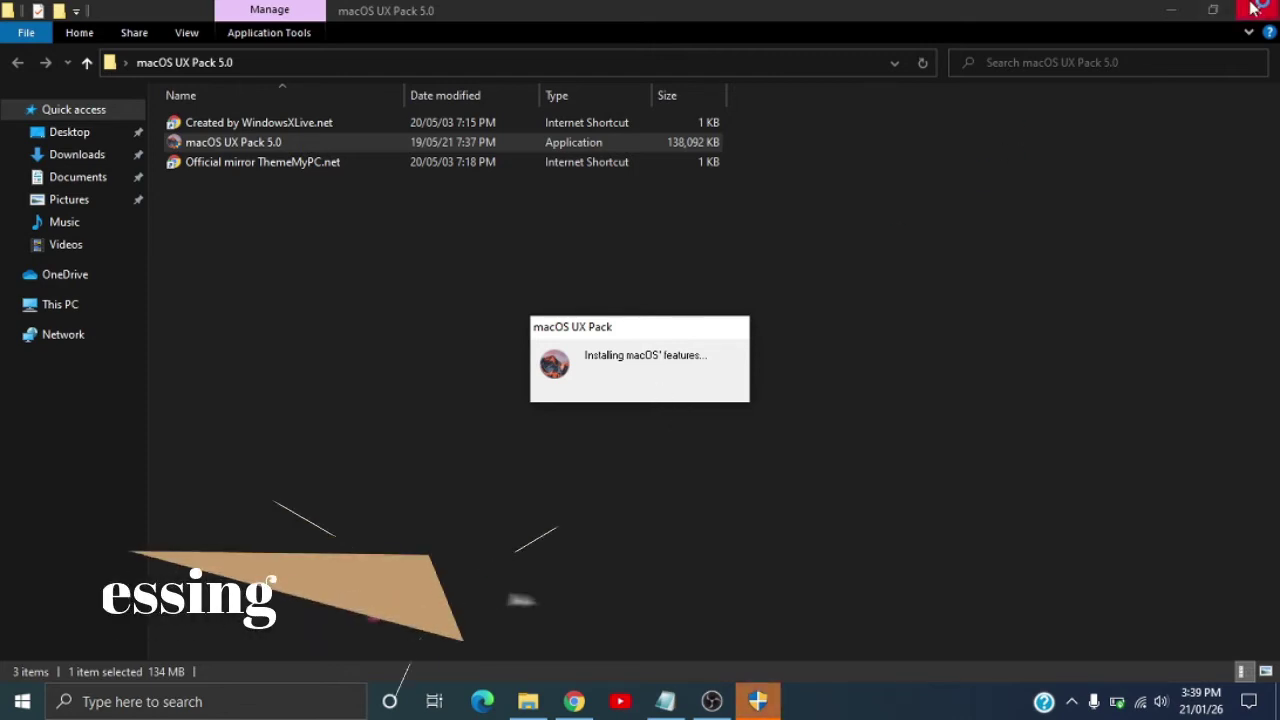
click(1170, 10)
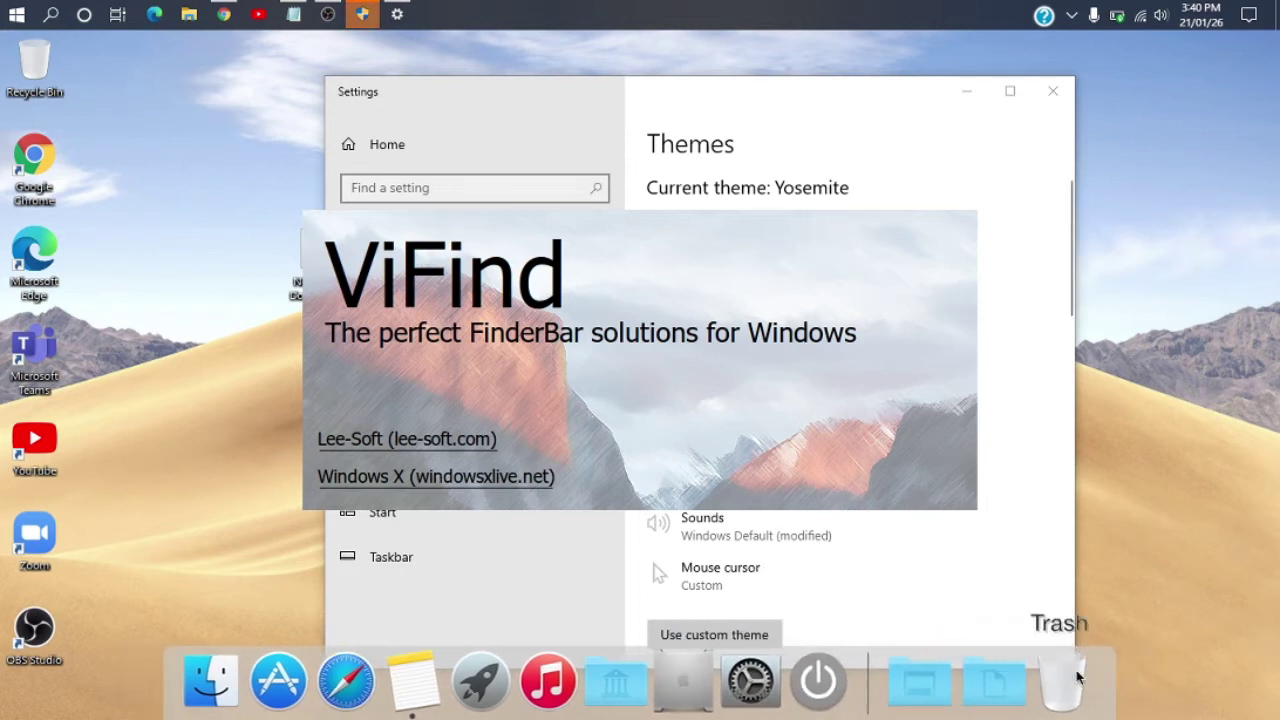
Apply the Yosemite Black theme, and switch back to the Yosemite theme
drag(1068, 240, 1066, 399)
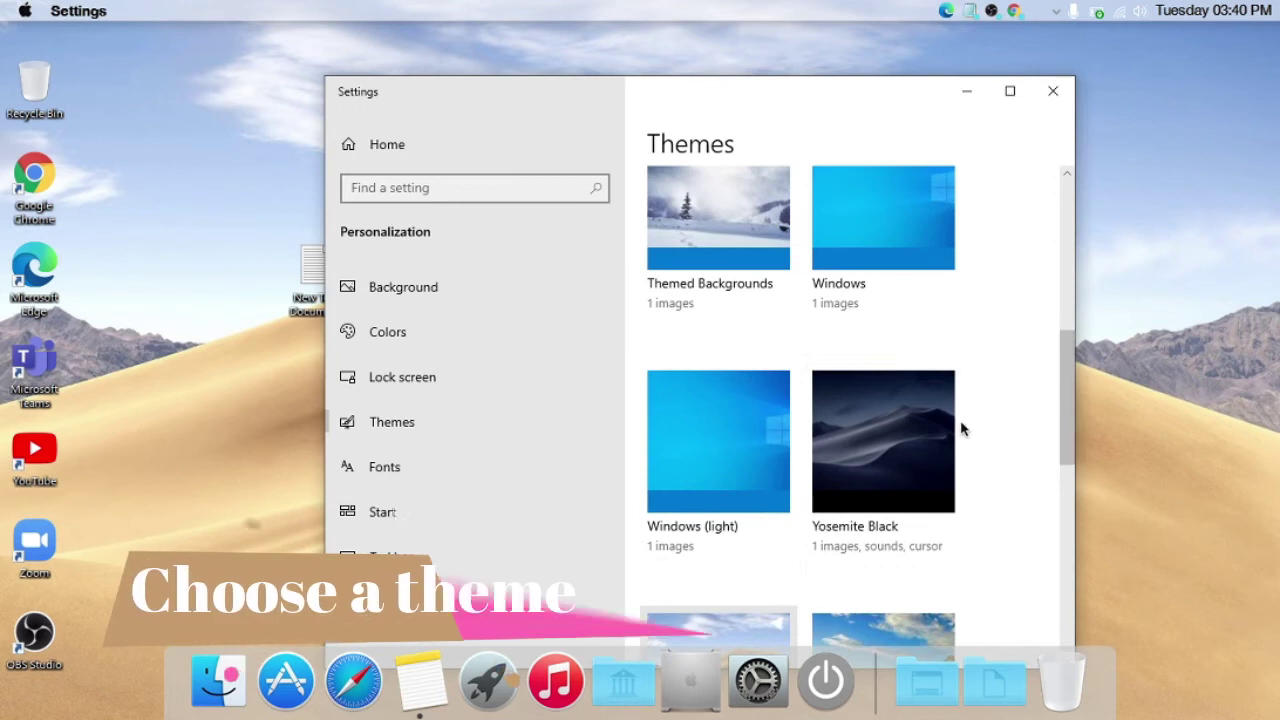
click(883, 455)
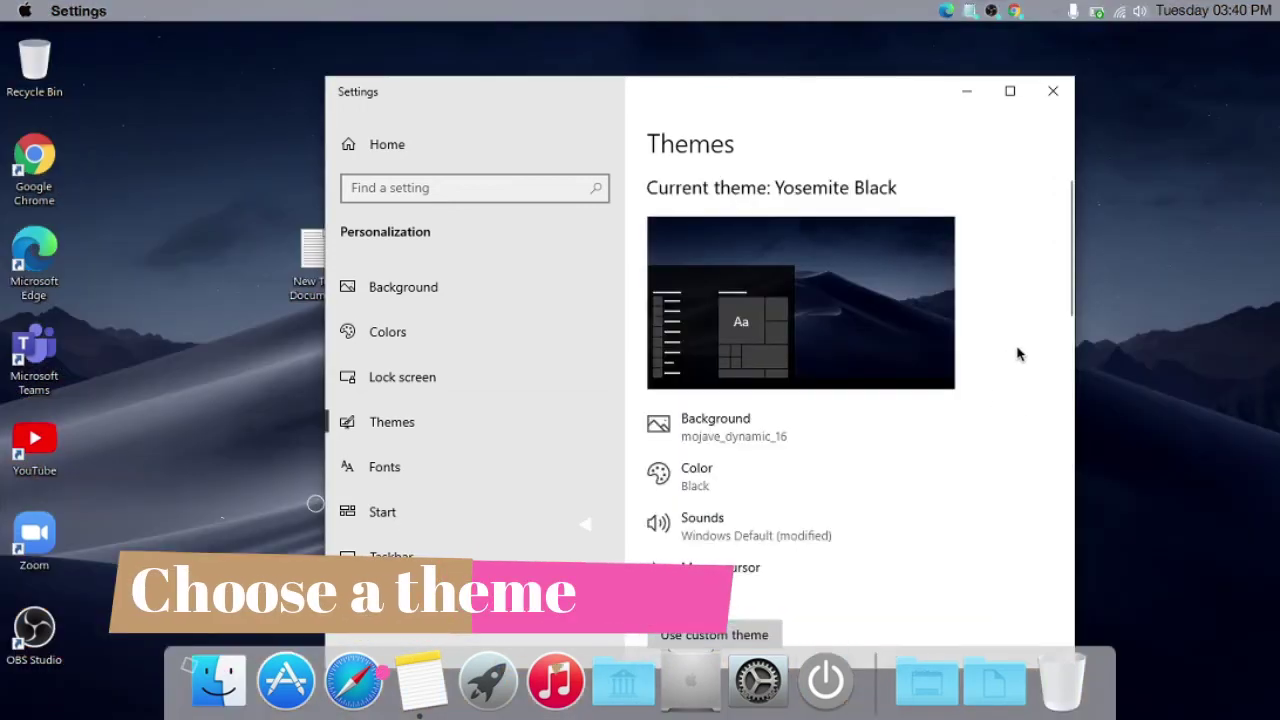
drag(1068, 293, 1072, 505)
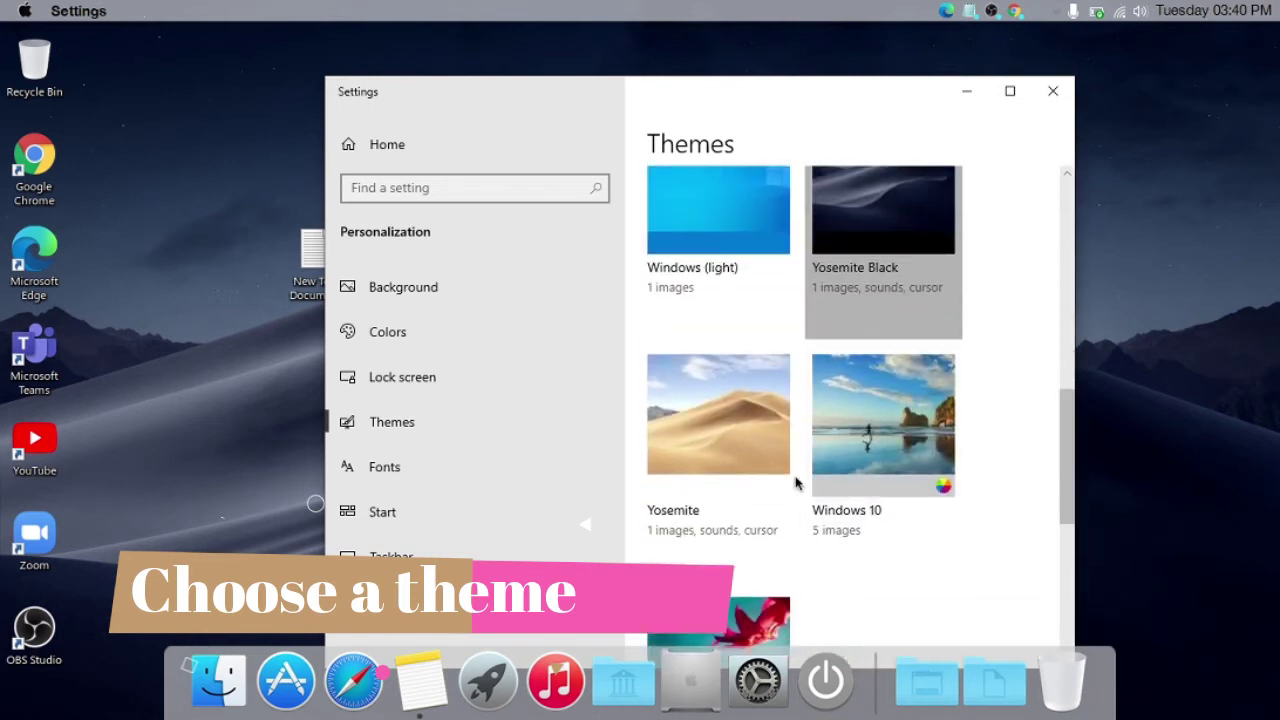
click(739, 450)
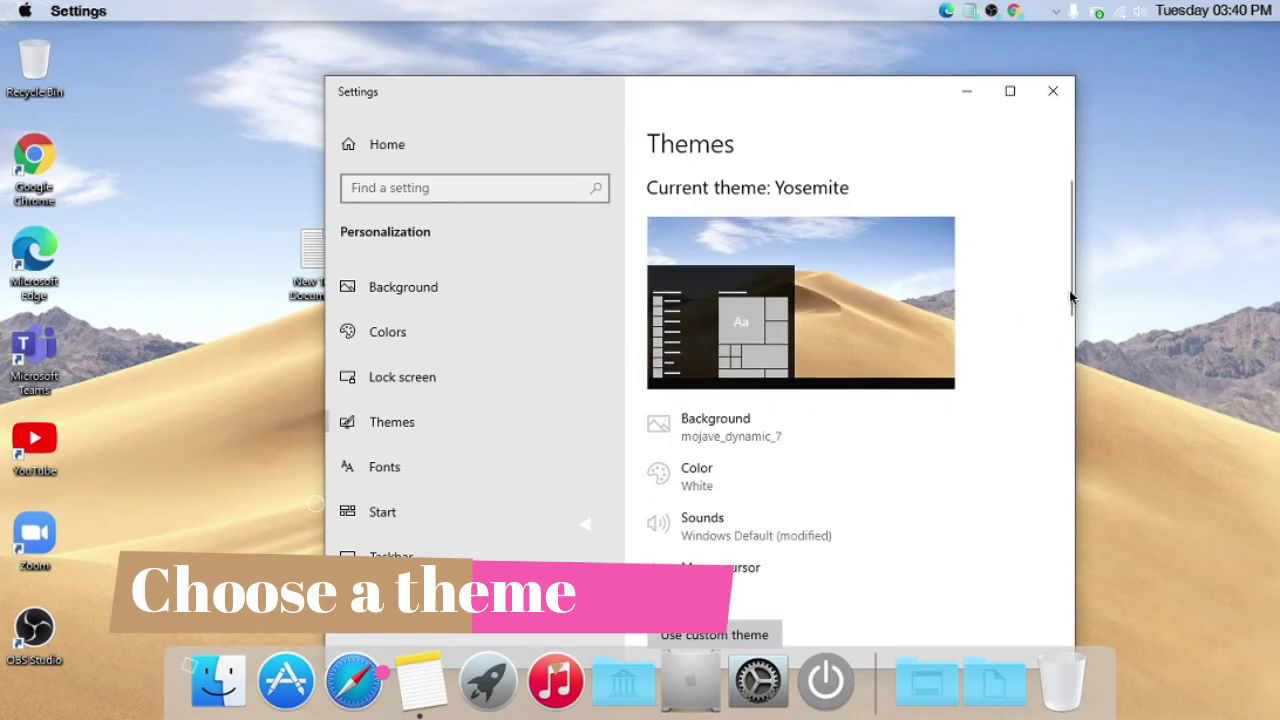
Apply the Yosemite Black theme and close the Settings window
drag(1068, 289, 1067, 445)
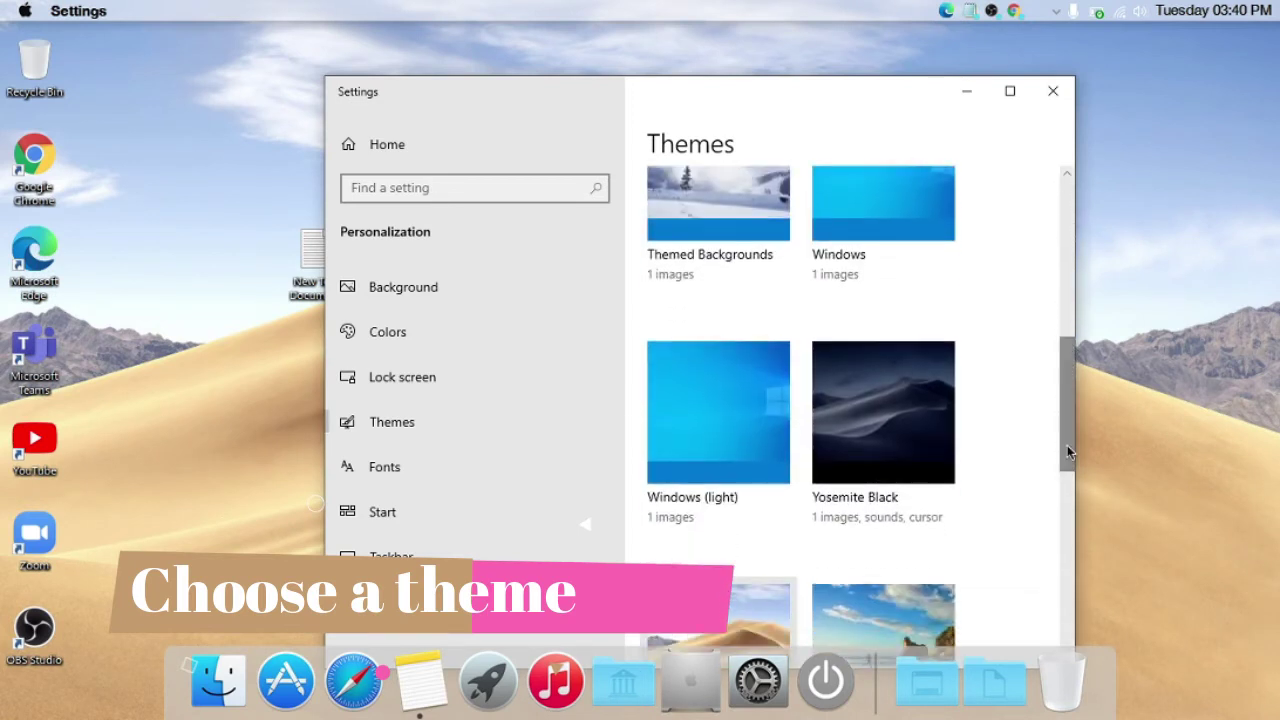
click(884, 430)
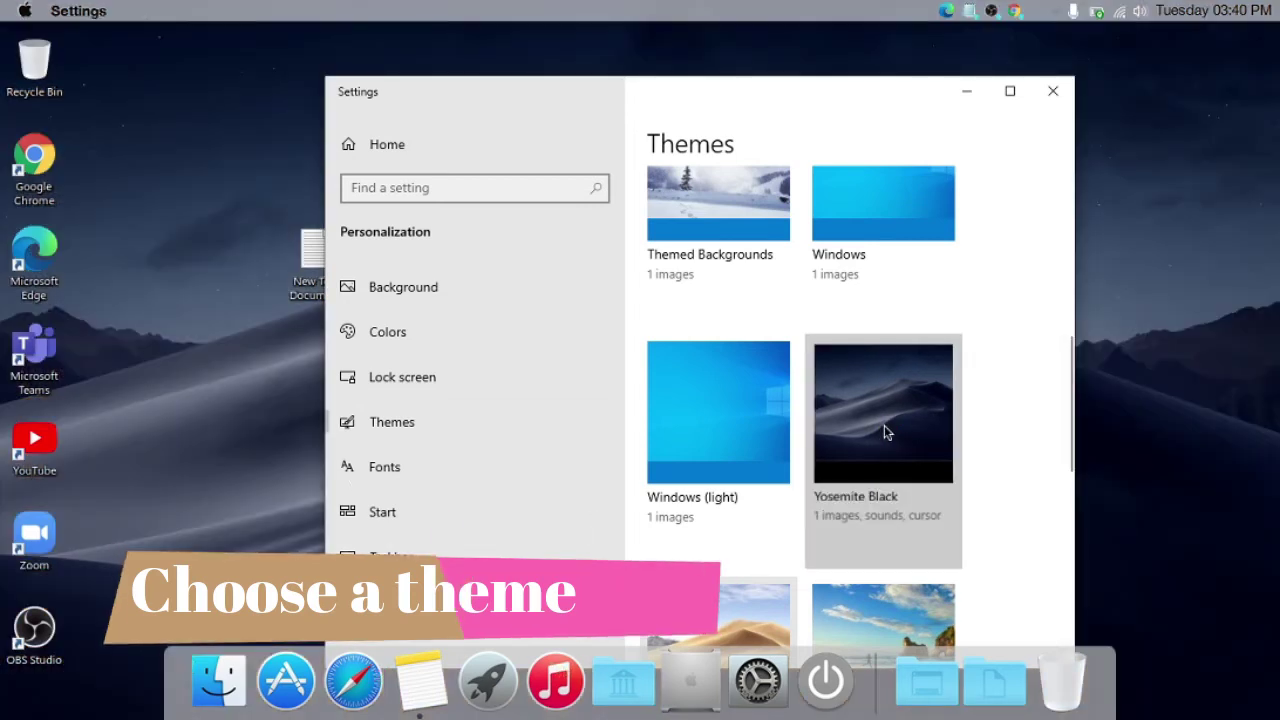
click(1050, 93)
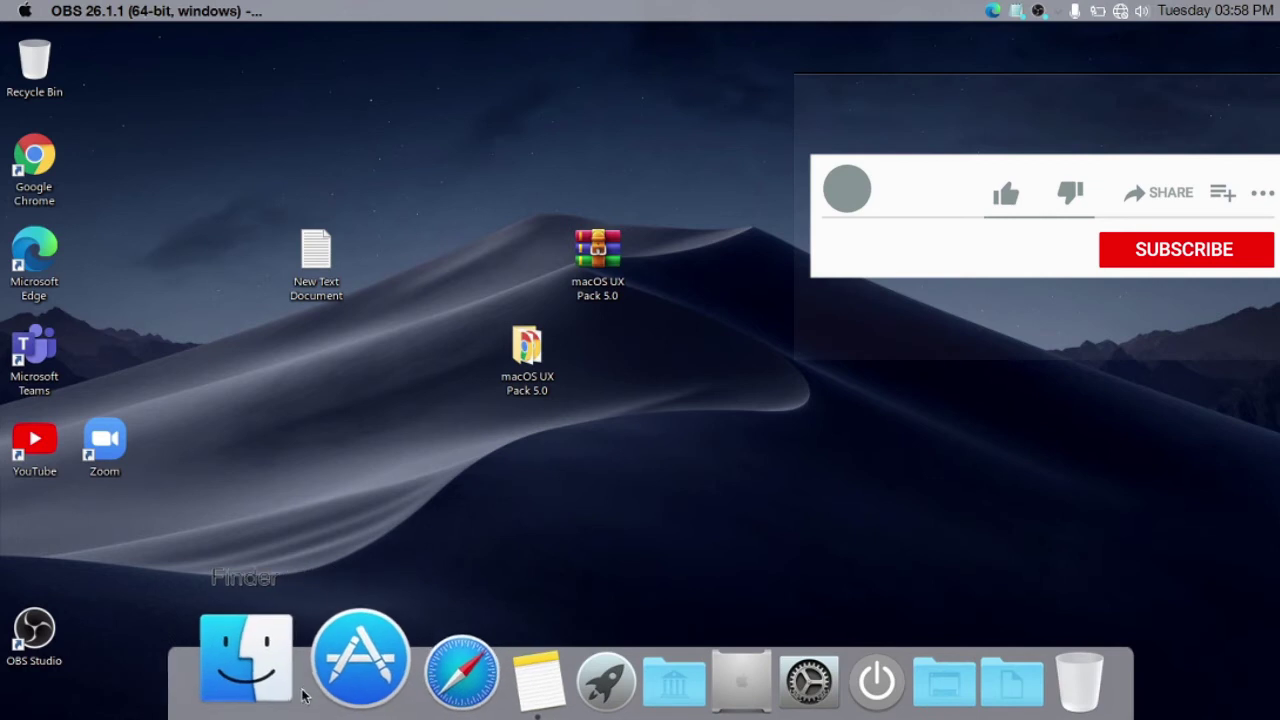
Remove Finder from the dock and add the OBS Studio, Zoom and Google Chrome desktop shortcuts to it
right_click(256, 664)
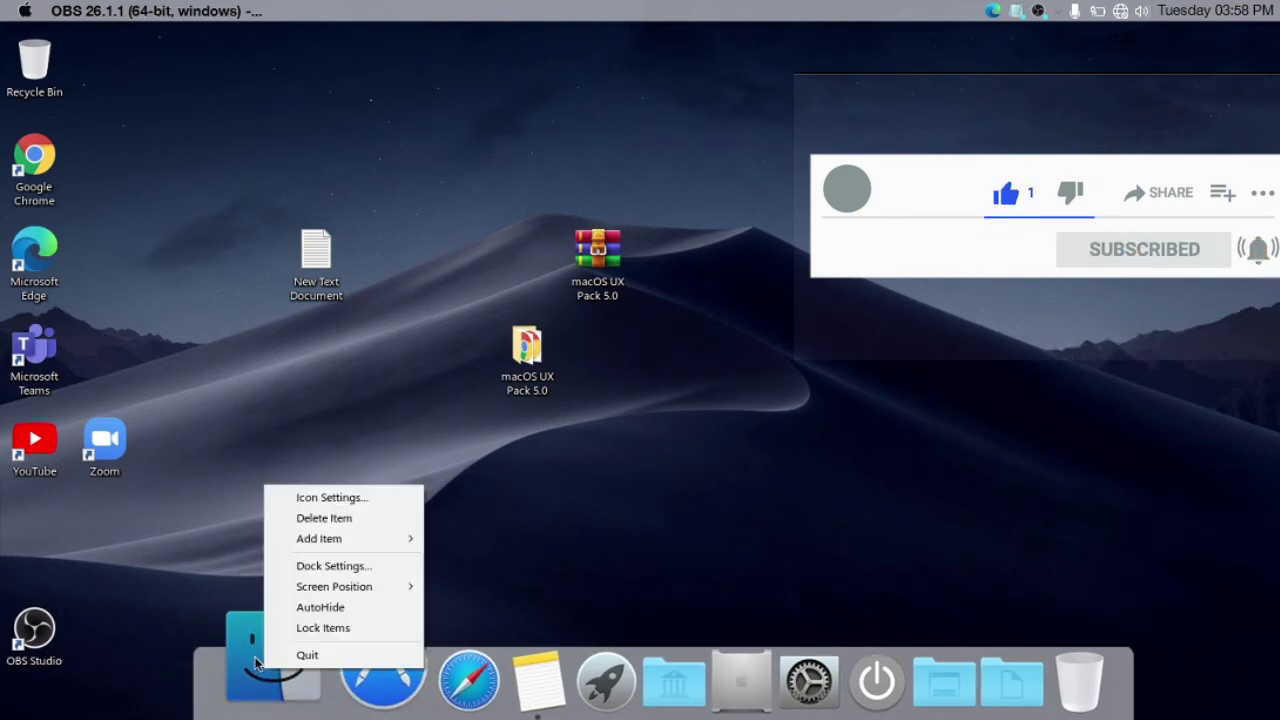
click(313, 527)
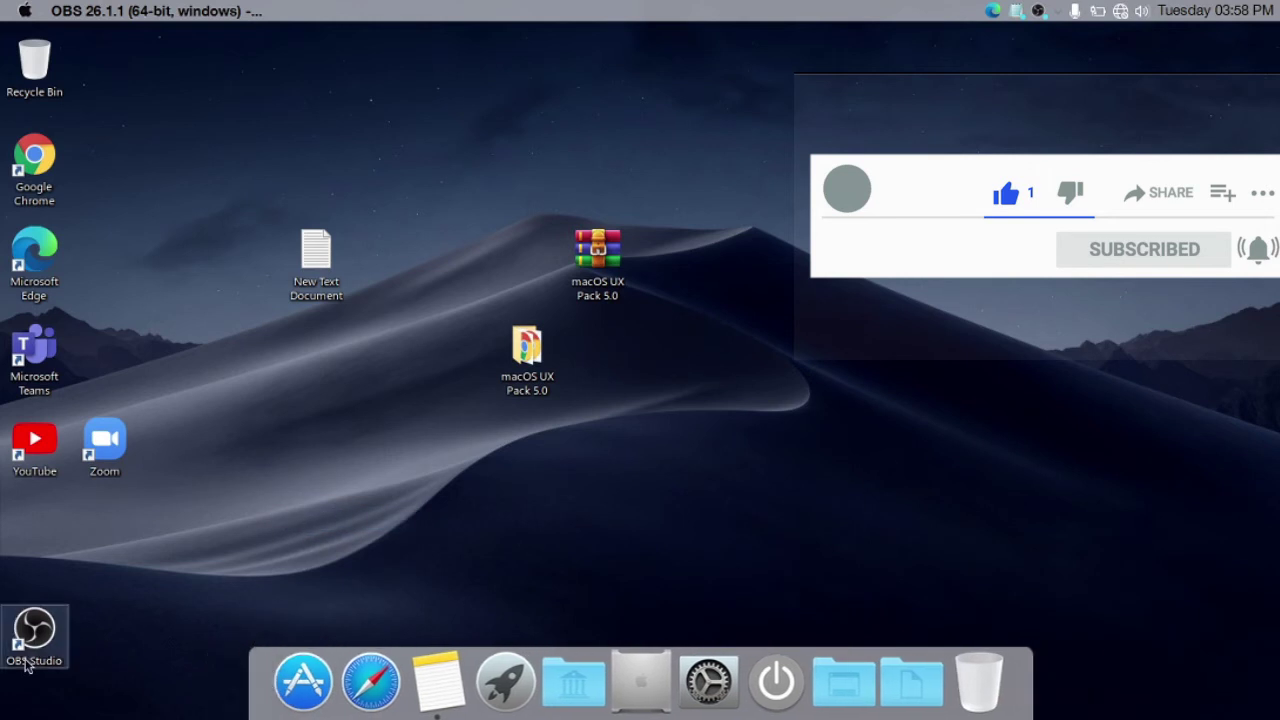
drag(258, 668, 277, 671)
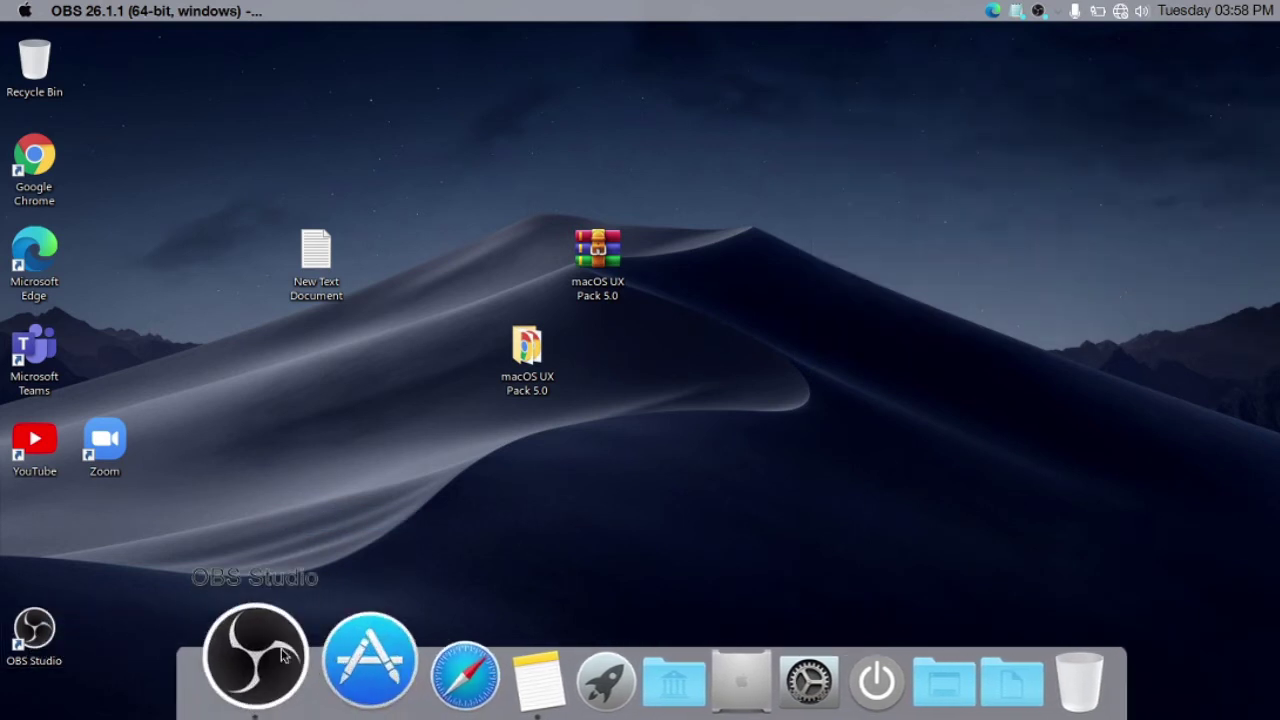
drag(325, 655, 297, 670)
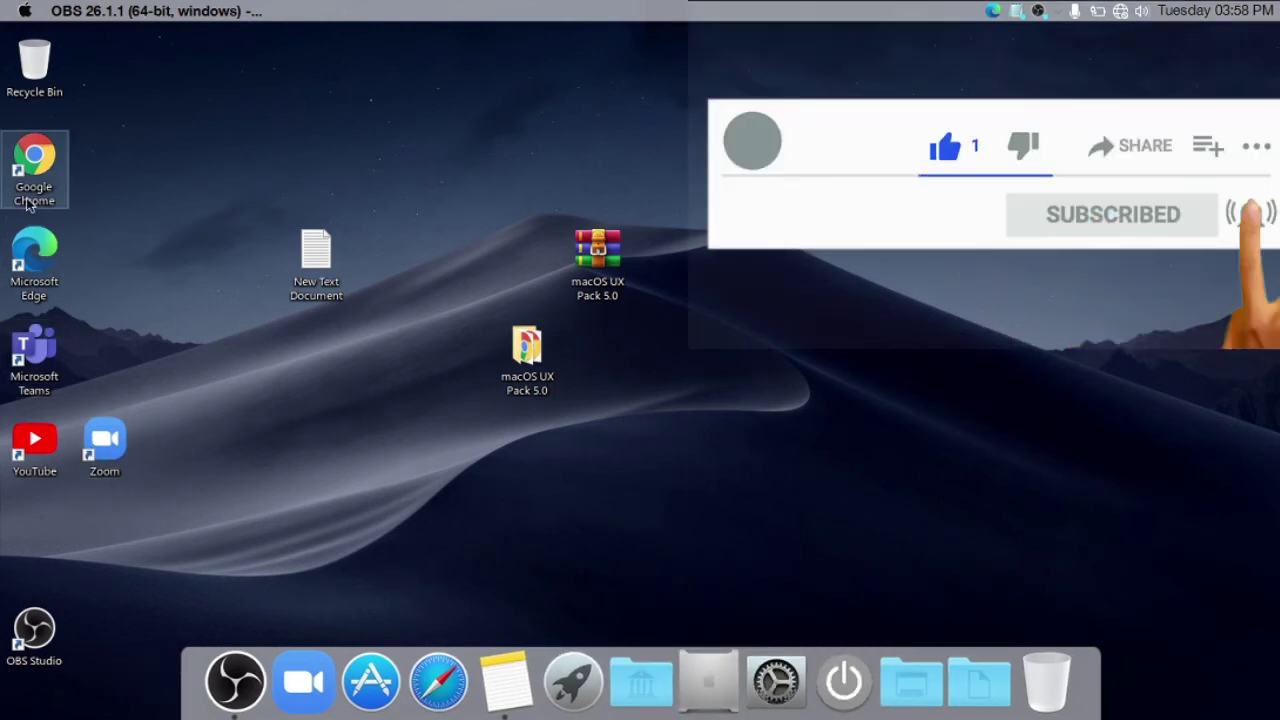
drag(133, 258, 394, 657)
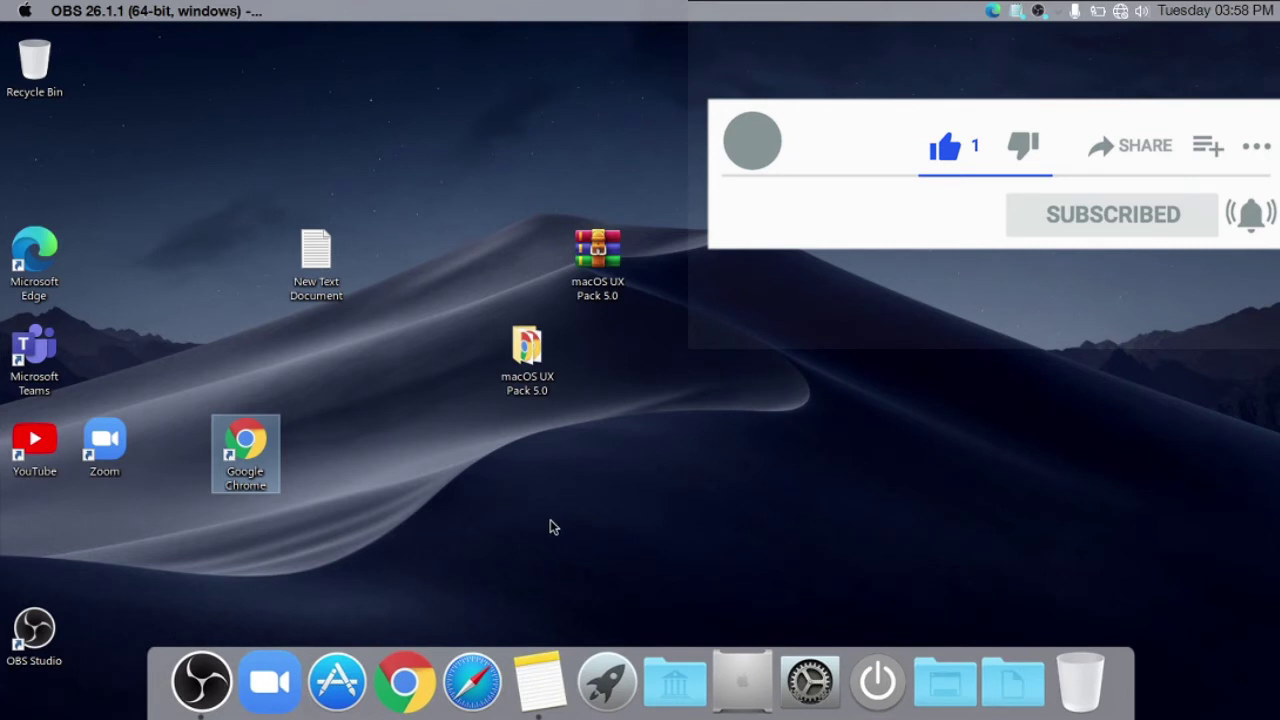
View and leave the Launchpad, and show the dock's Library stack in a maximized Explorer window
key(F4)
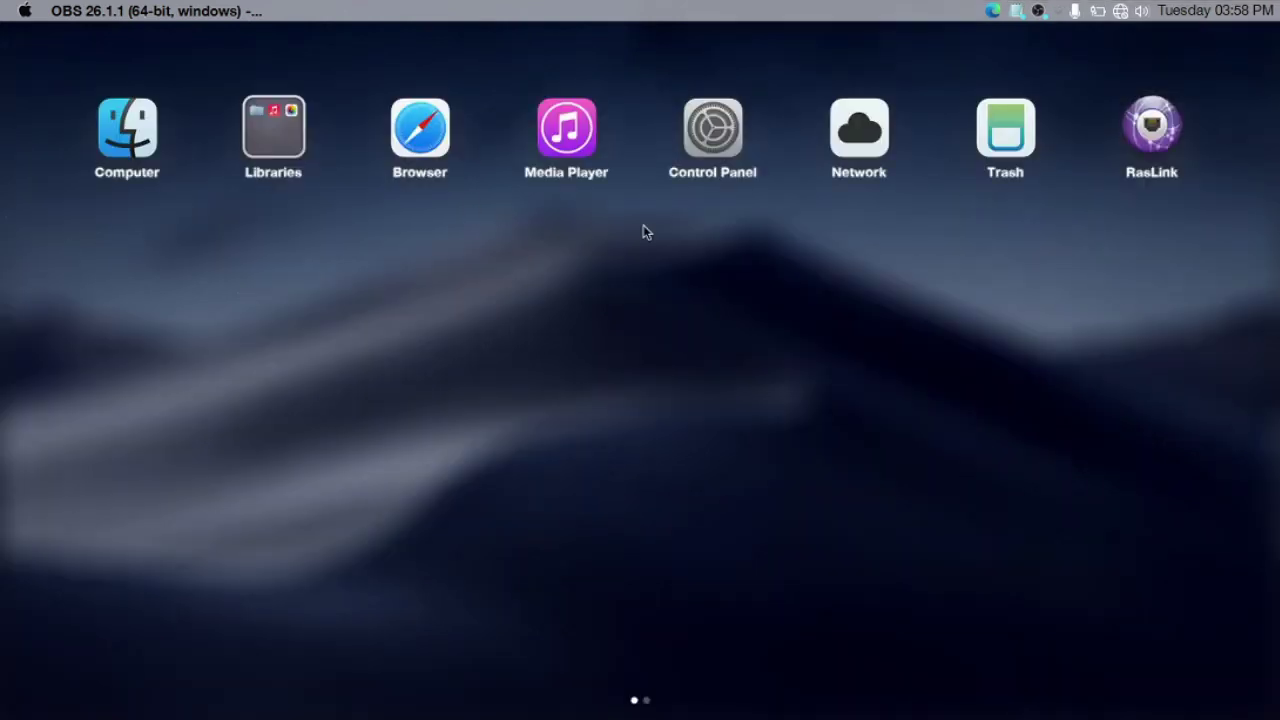
click(1255, 72)
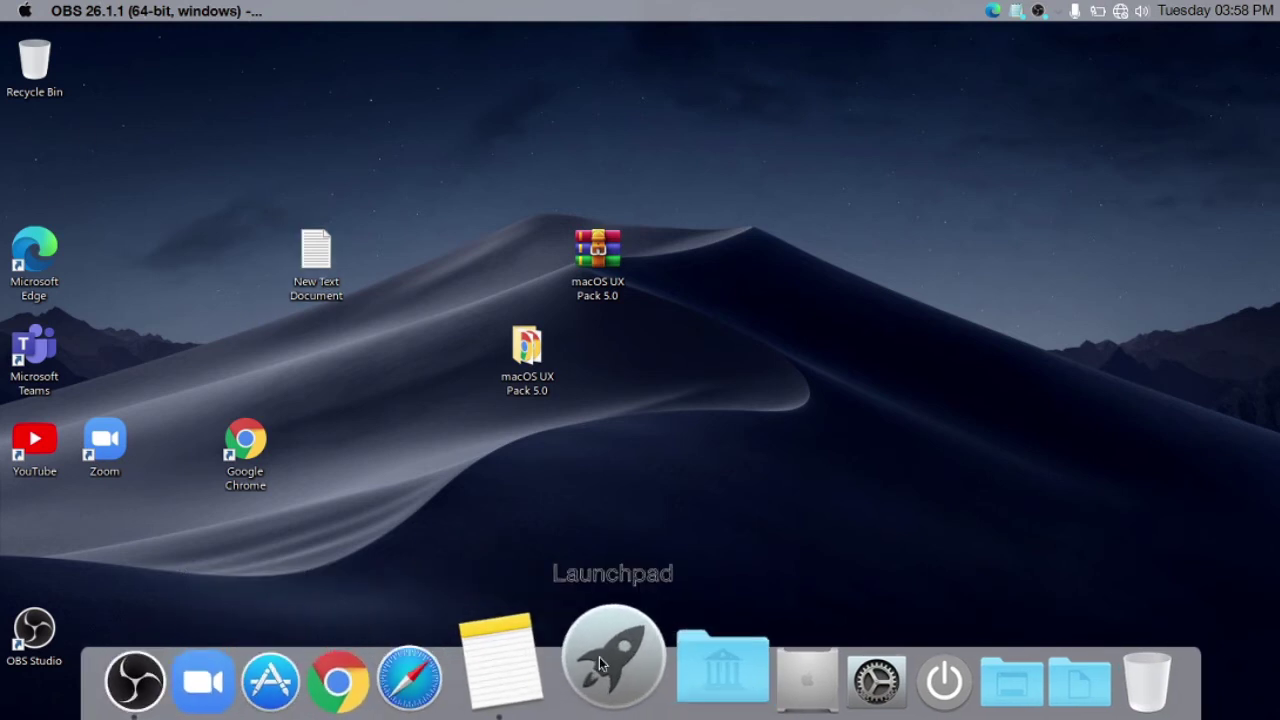
click(691, 662)
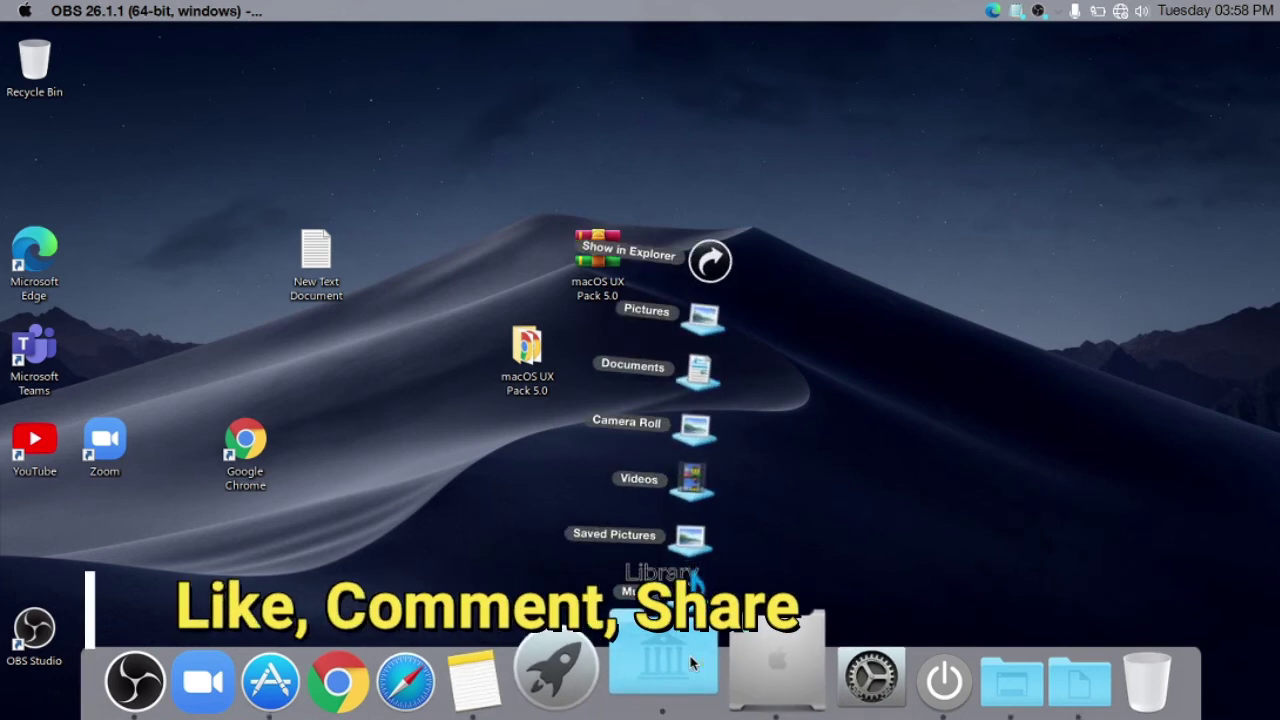
click(707, 263)
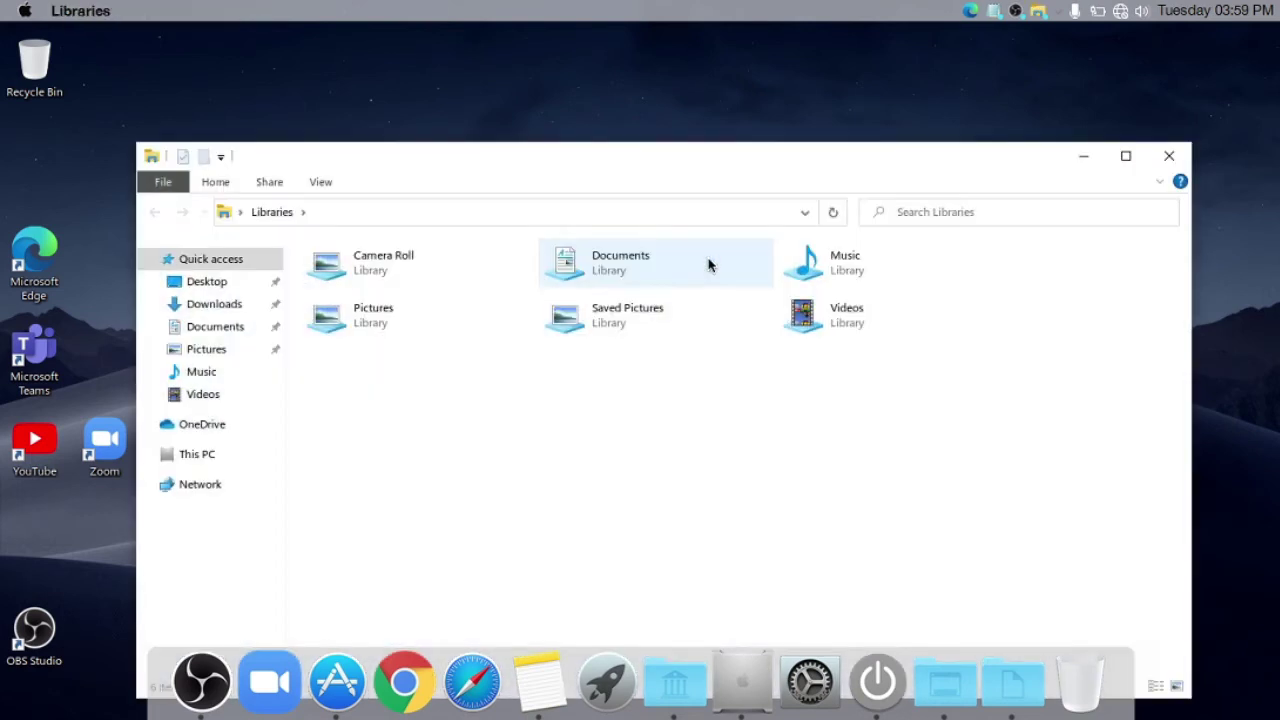
click(1130, 160)
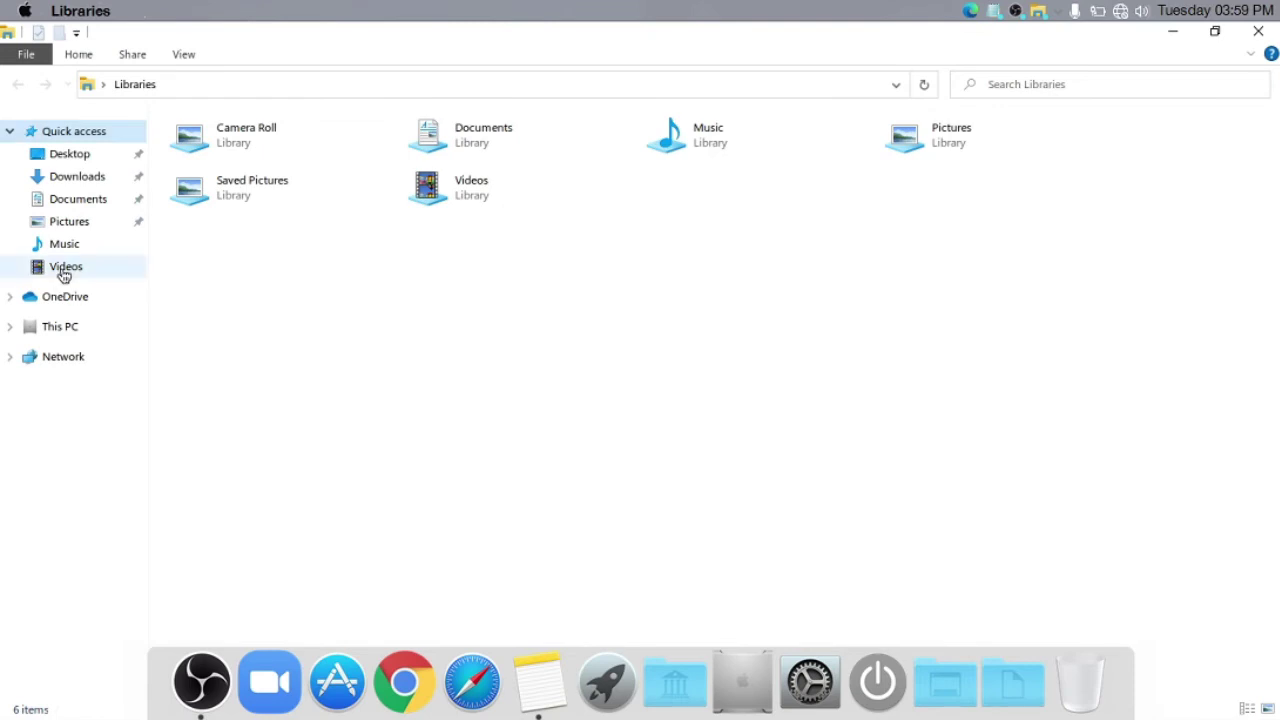
Browse the Videos, OneDrive, This PC, Music, Pictures, Documents, Downloads and Desktop locations to examine their folder icons
click(64, 268)
click(64, 300)
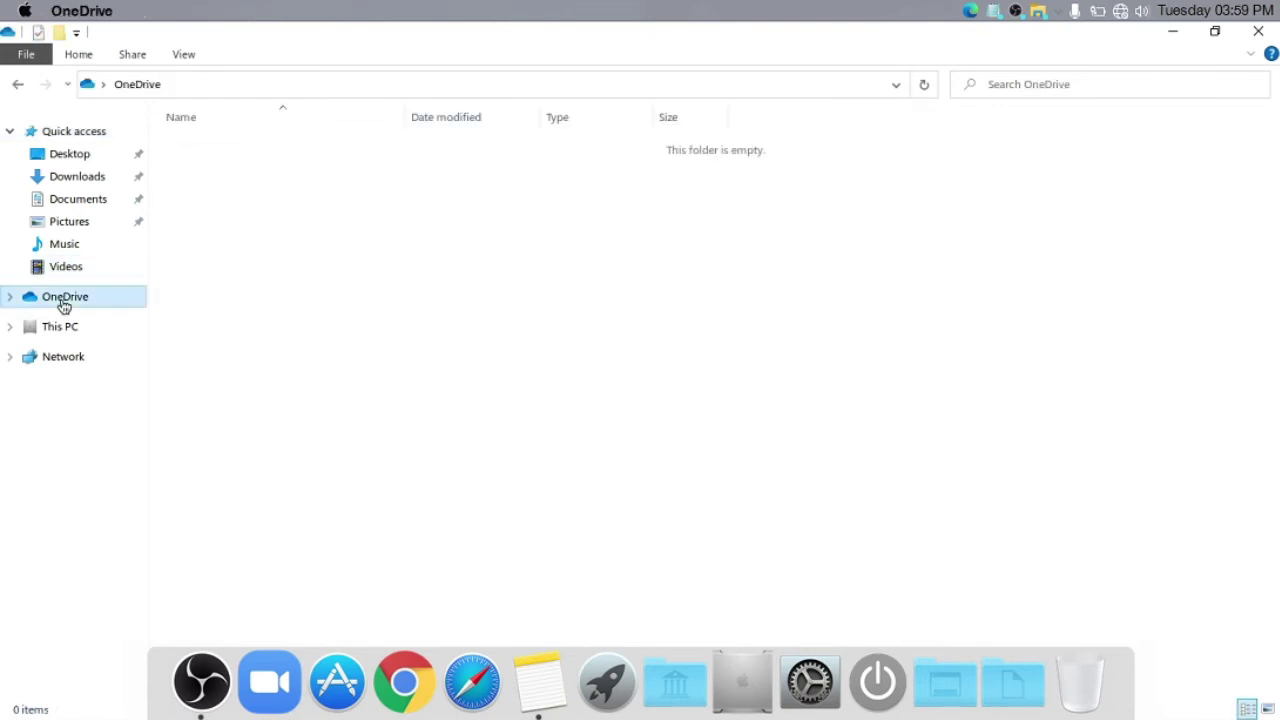
click(61, 328)
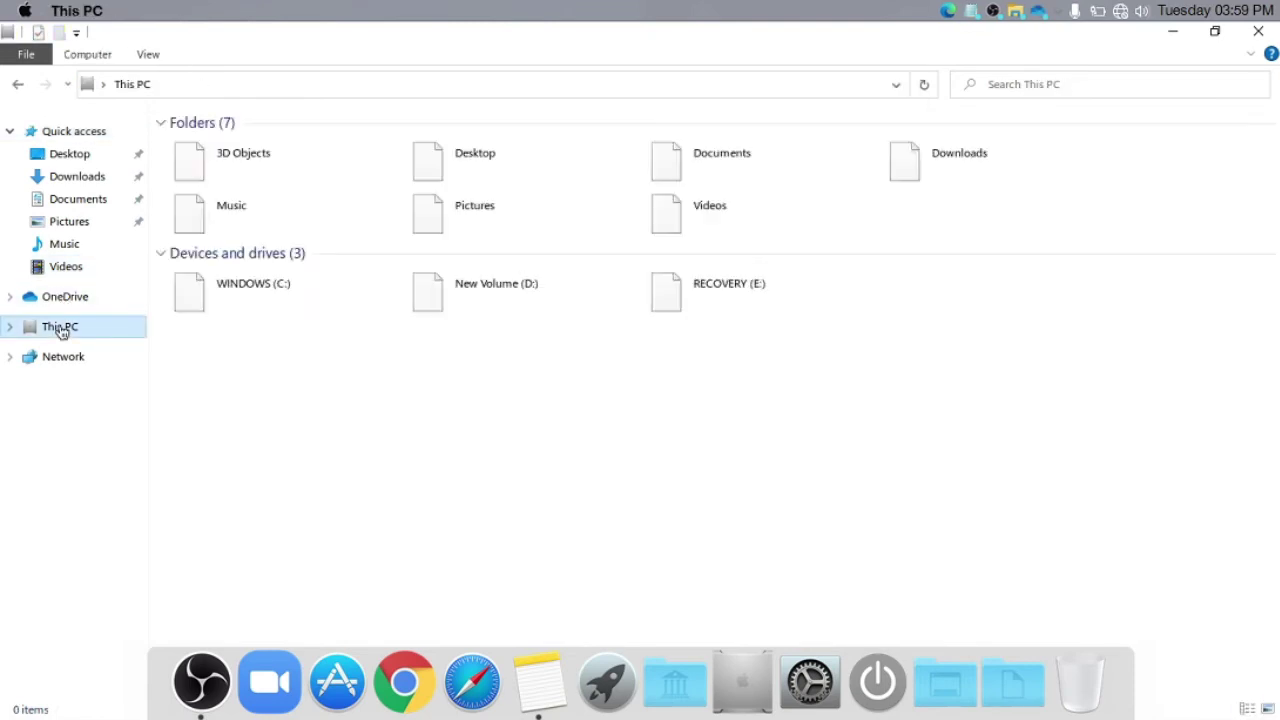
click(68, 268)
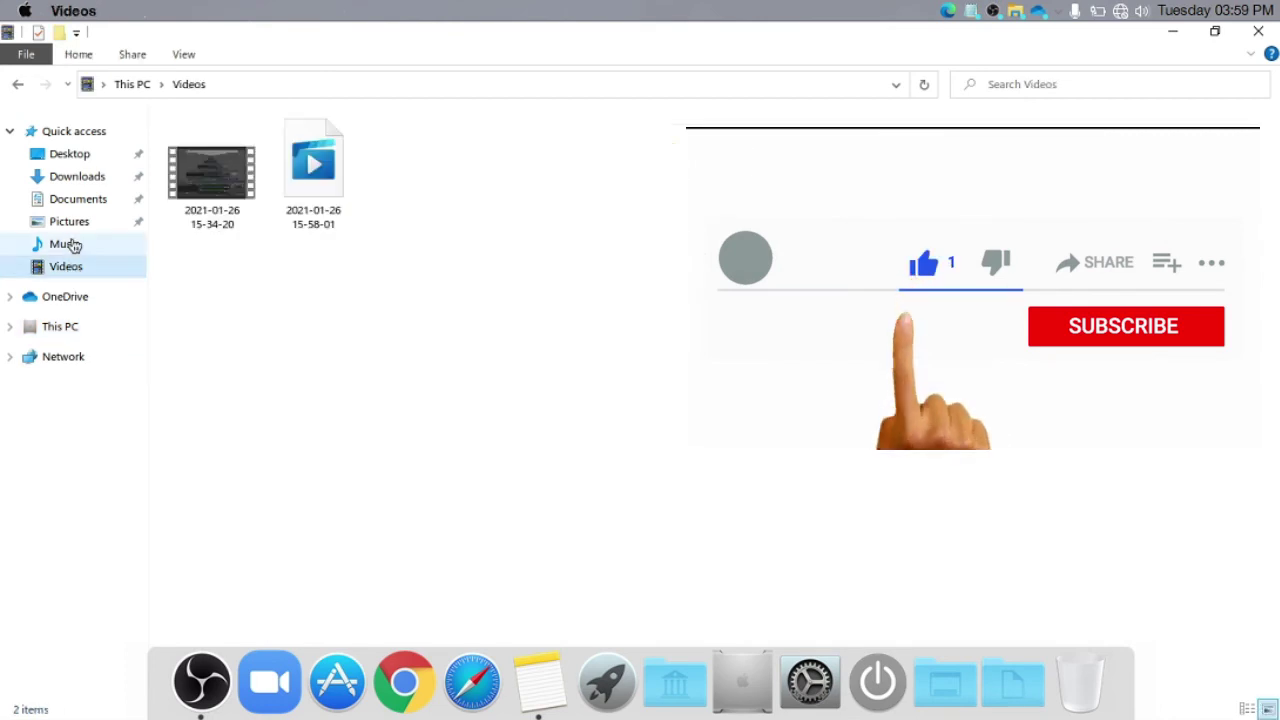
click(72, 244)
click(72, 220)
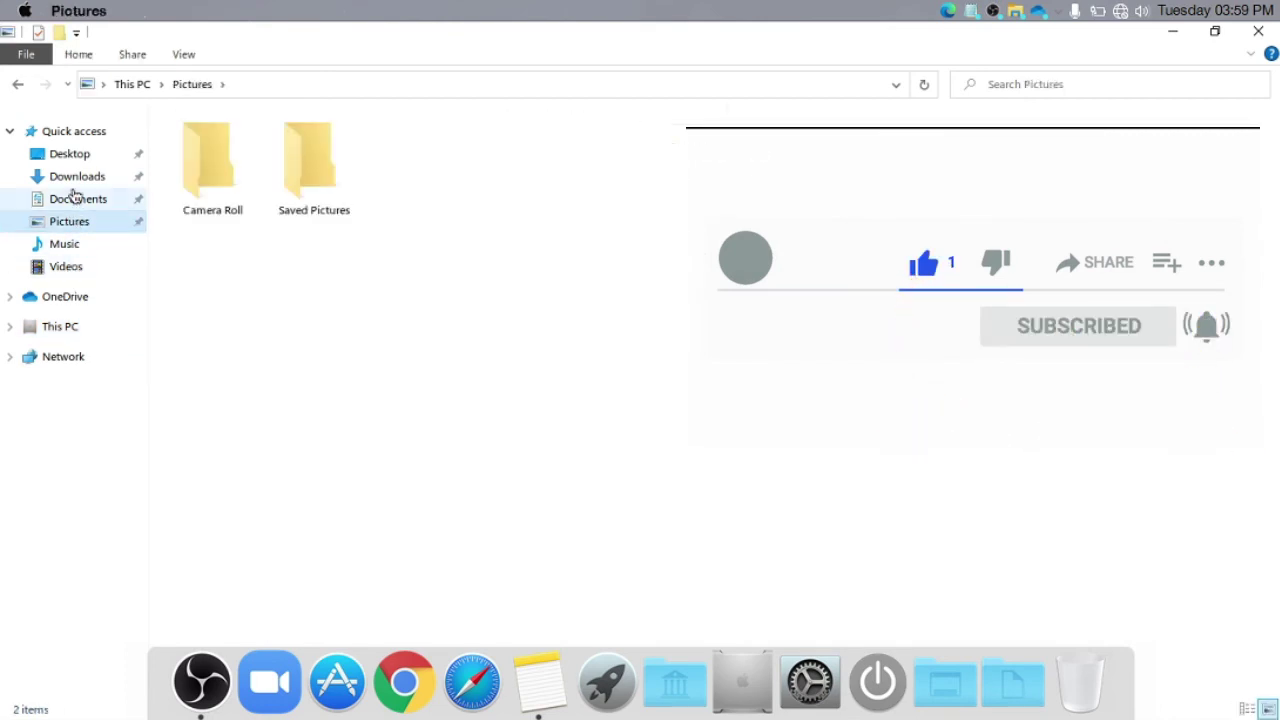
click(74, 197)
click(74, 175)
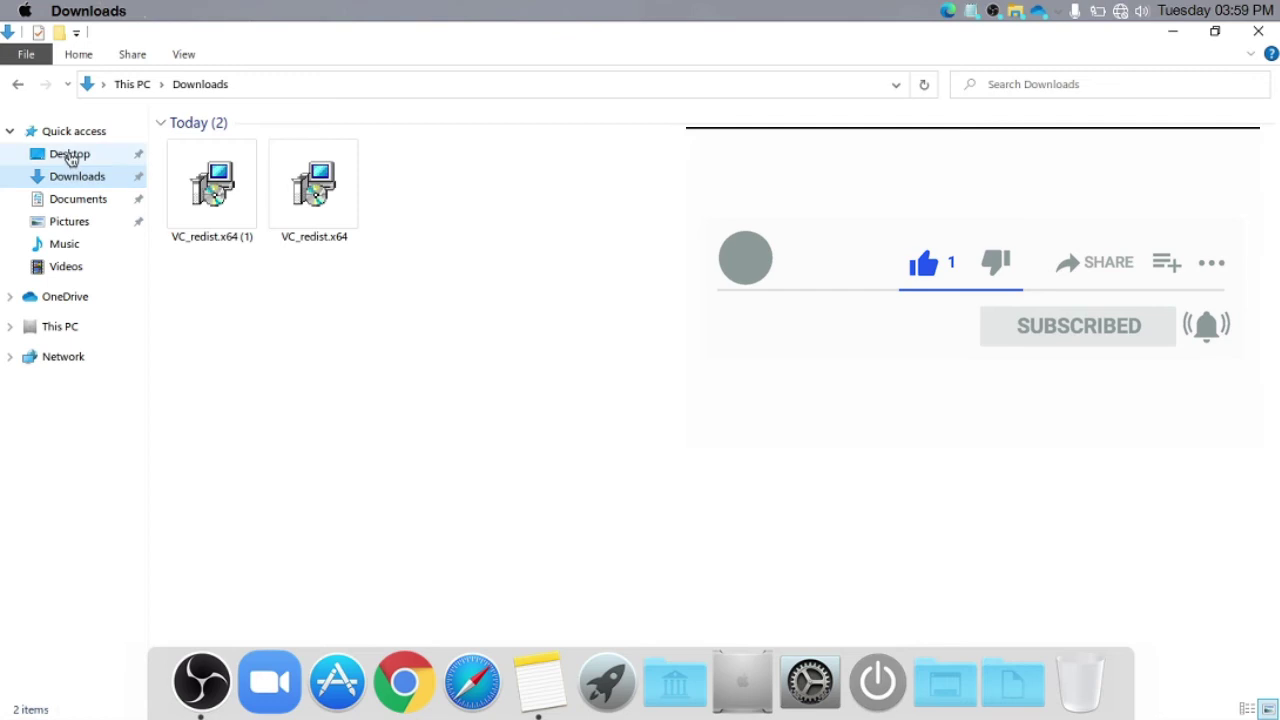
click(70, 155)
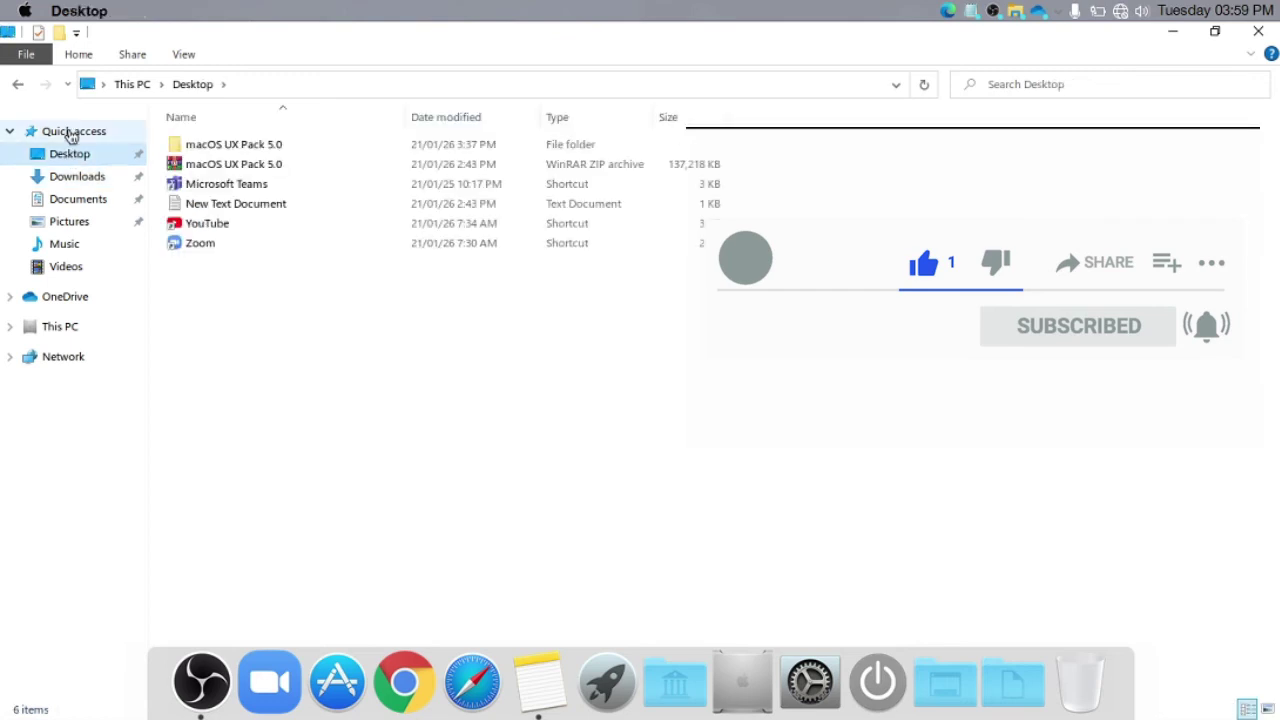
Display the Desktop folder's contents as large thumbnails and close the Explorer window
click(71, 134)
click(70, 155)
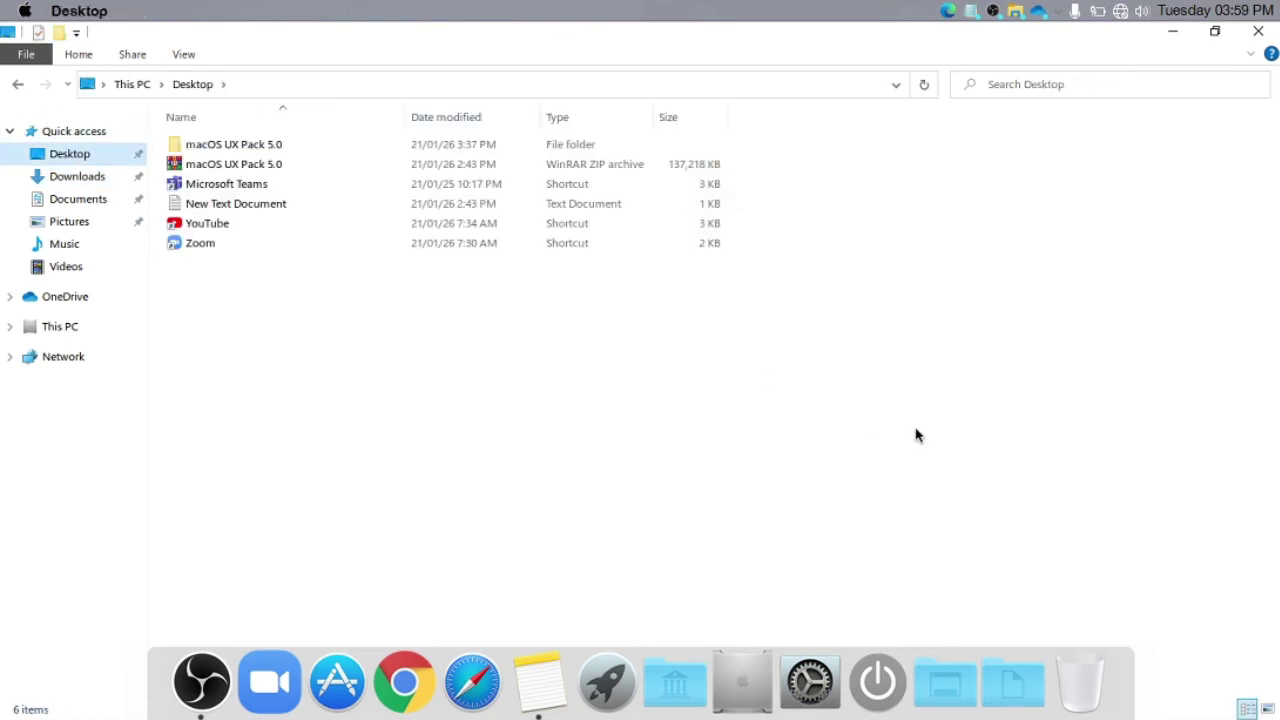
click(1270, 709)
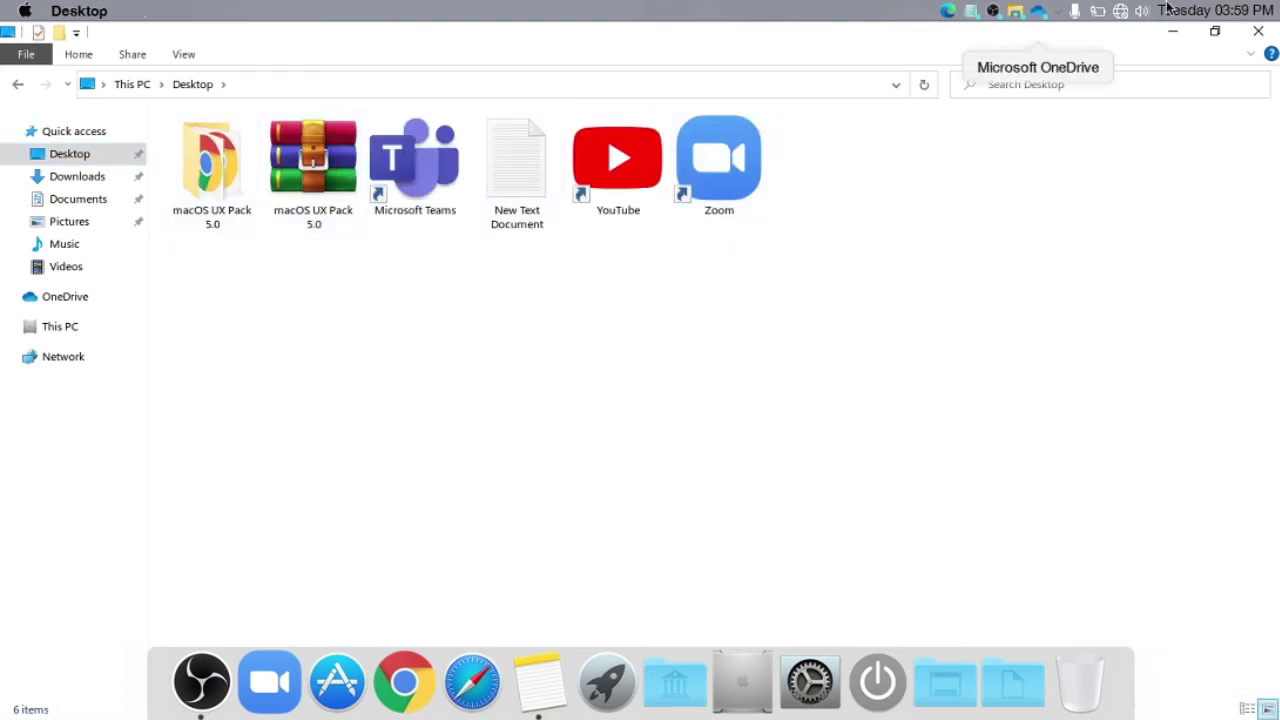
click(1258, 38)
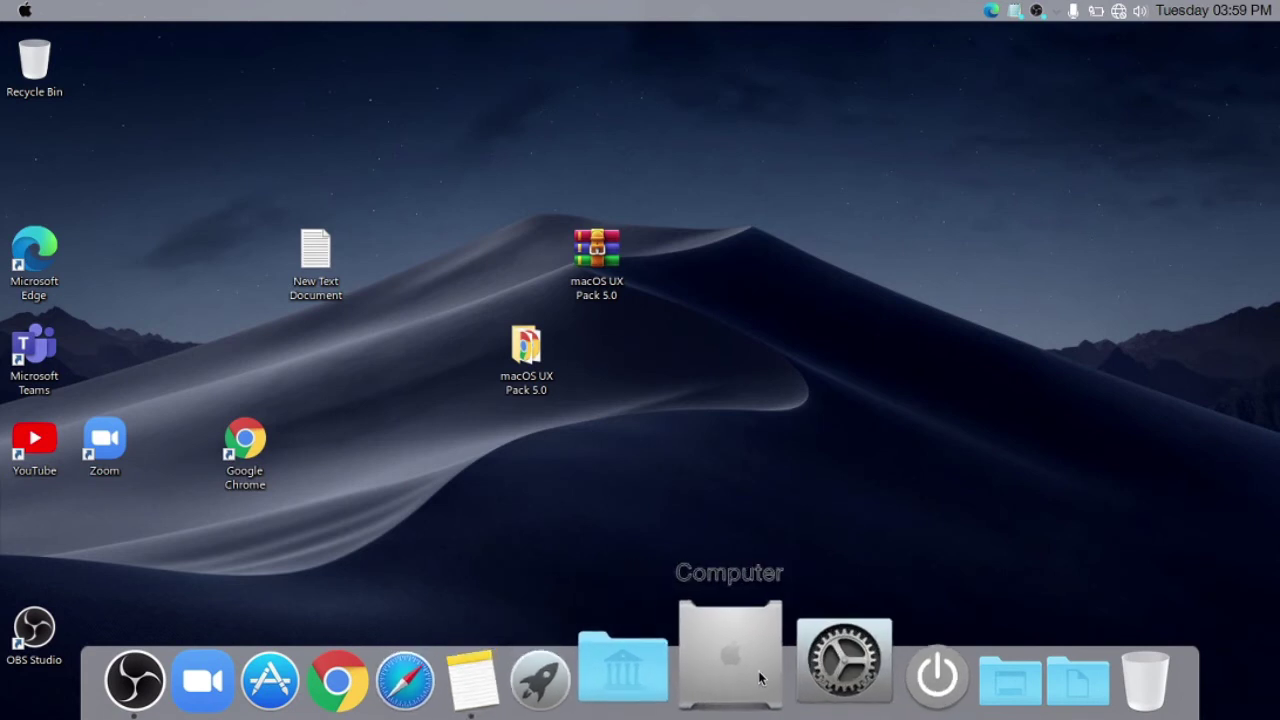
Look through the dock's Desktop and Documents stacks, and open and close the Trash
click(929, 676)
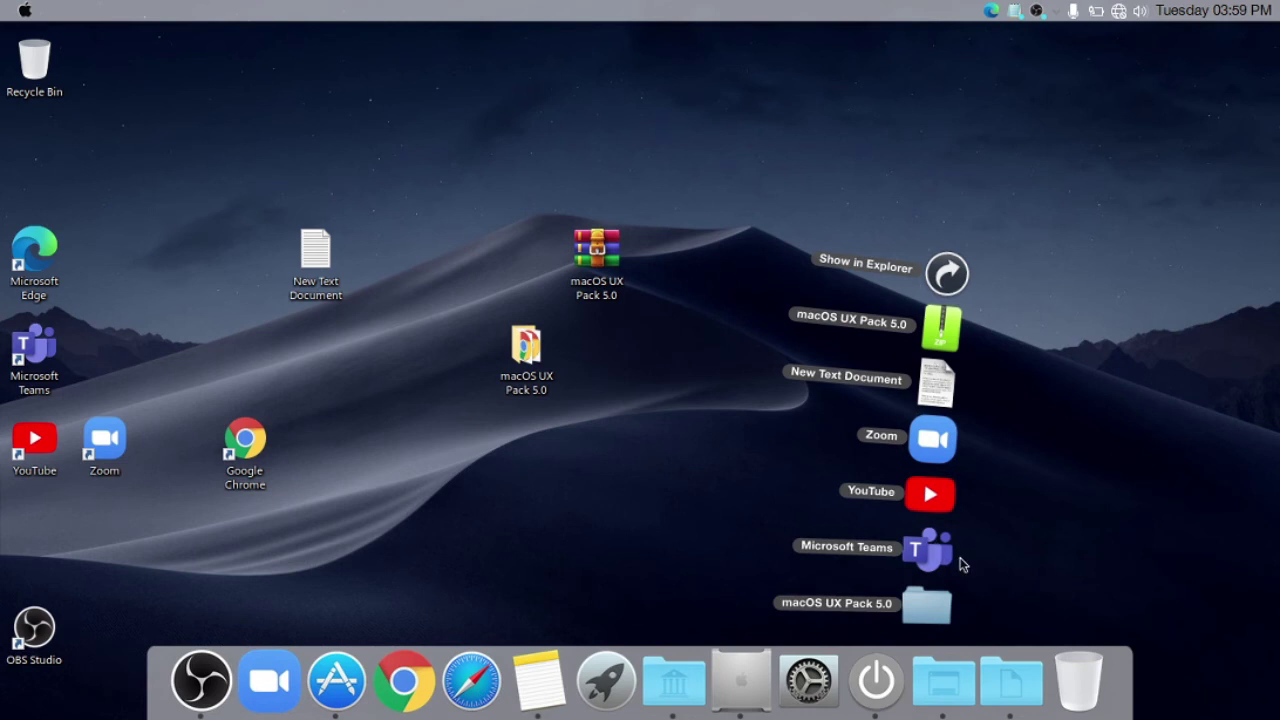
click(1012, 690)
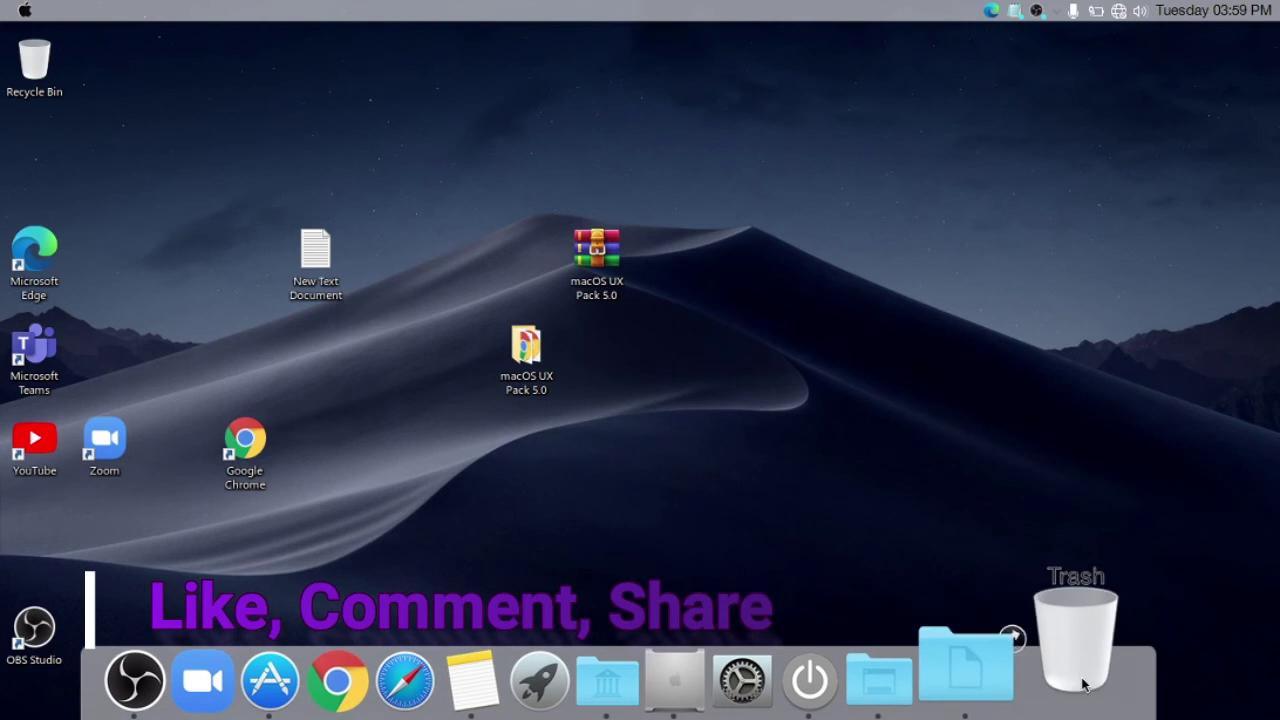
click(1083, 684)
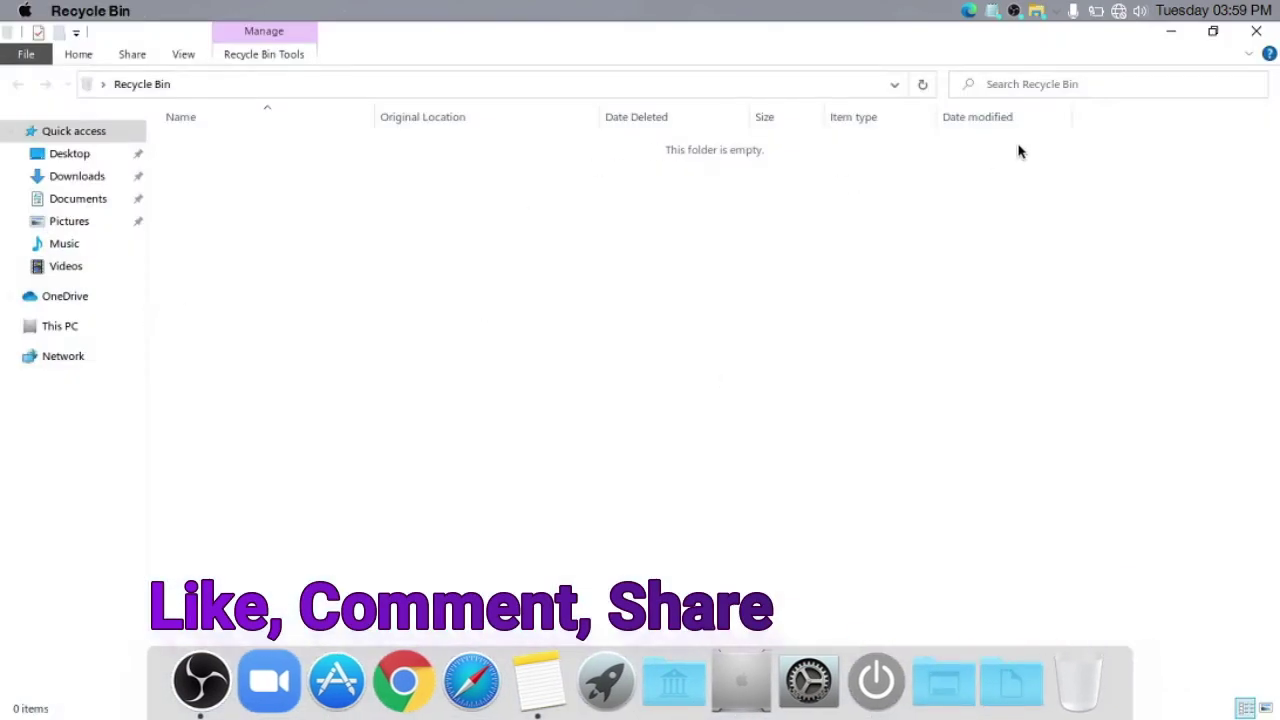
click(1258, 30)
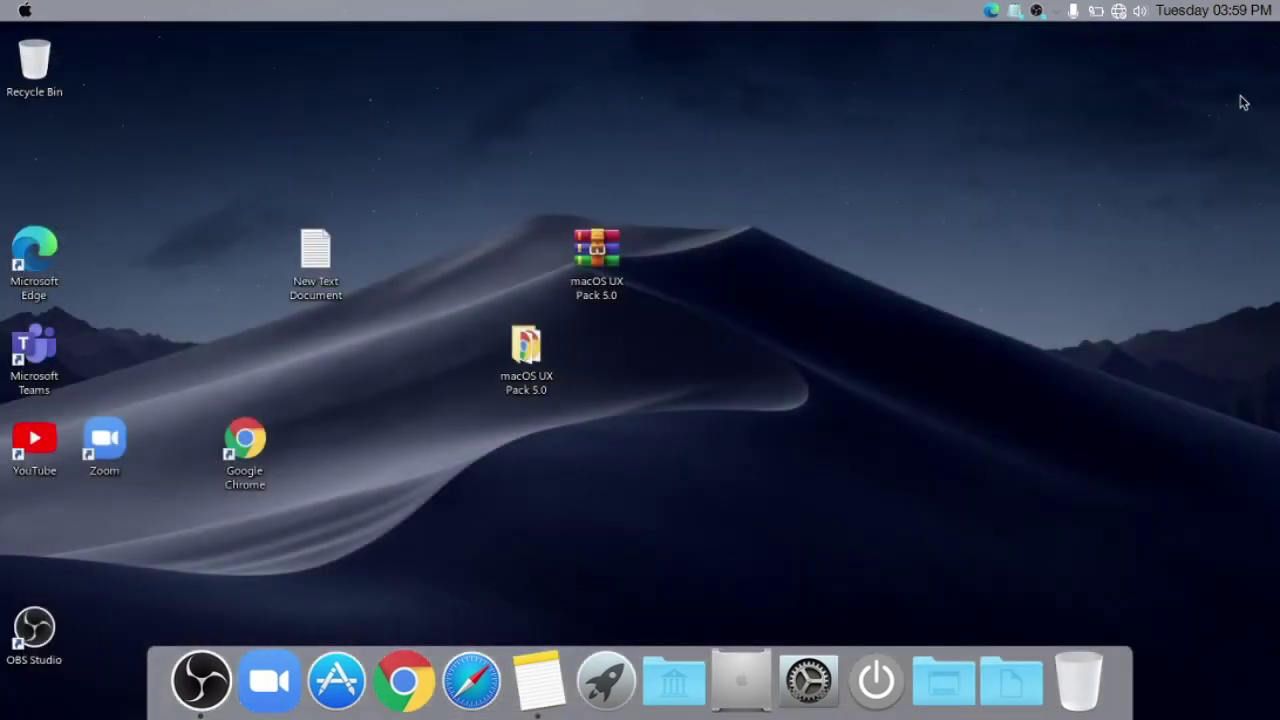
Hide all desktop icons
right_click(680, 331)
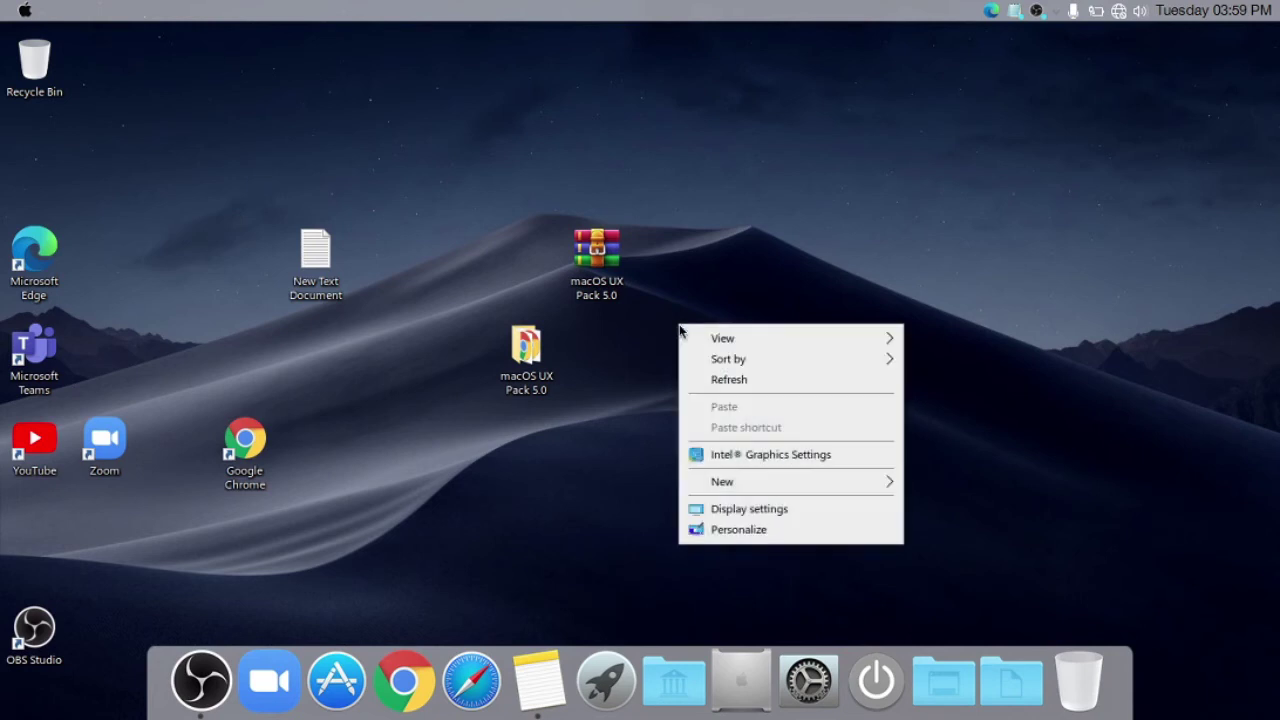
right_click(713, 380)
mouse_move(854, 389)
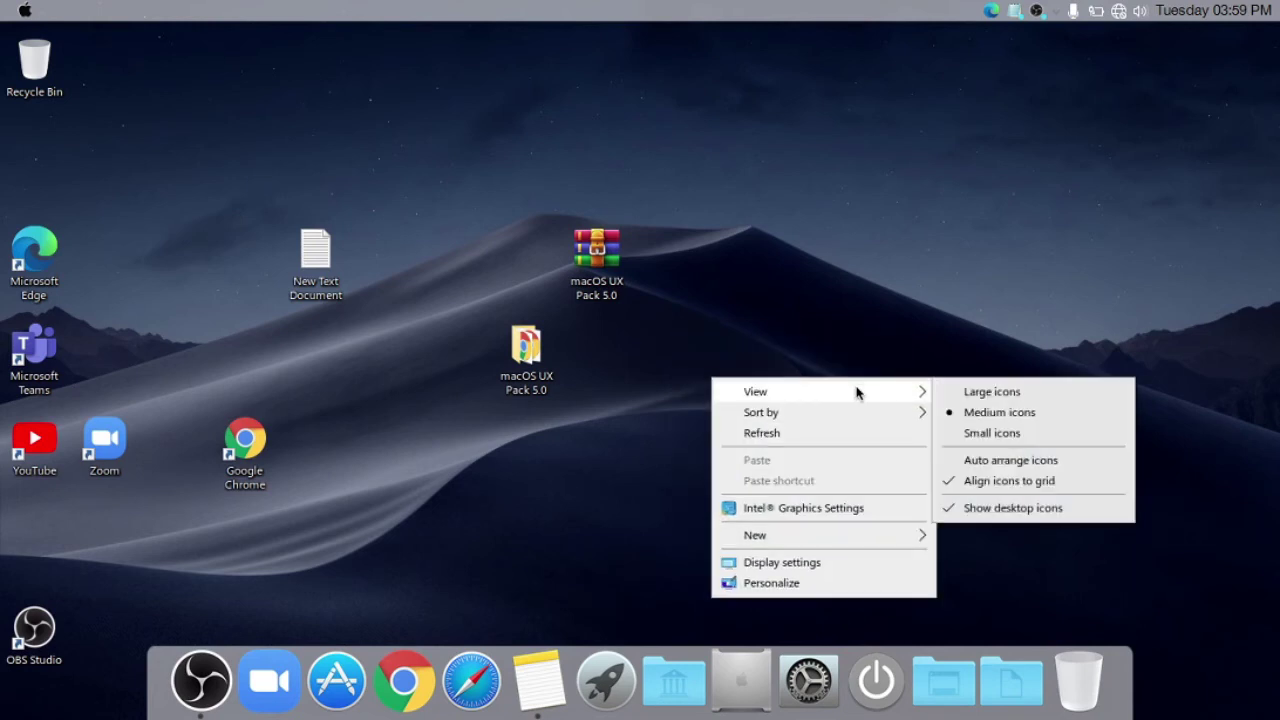
click(988, 512)
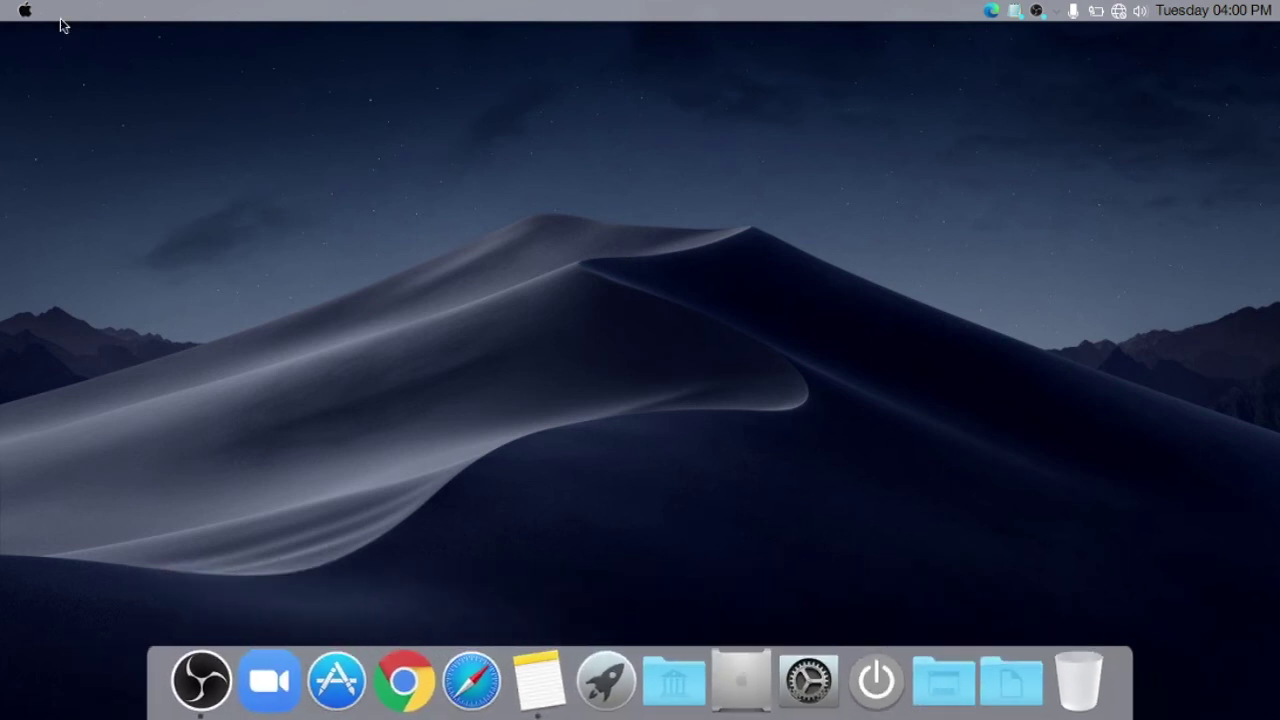
View the Start menu through the Apple logo and dismiss it
click(25, 12)
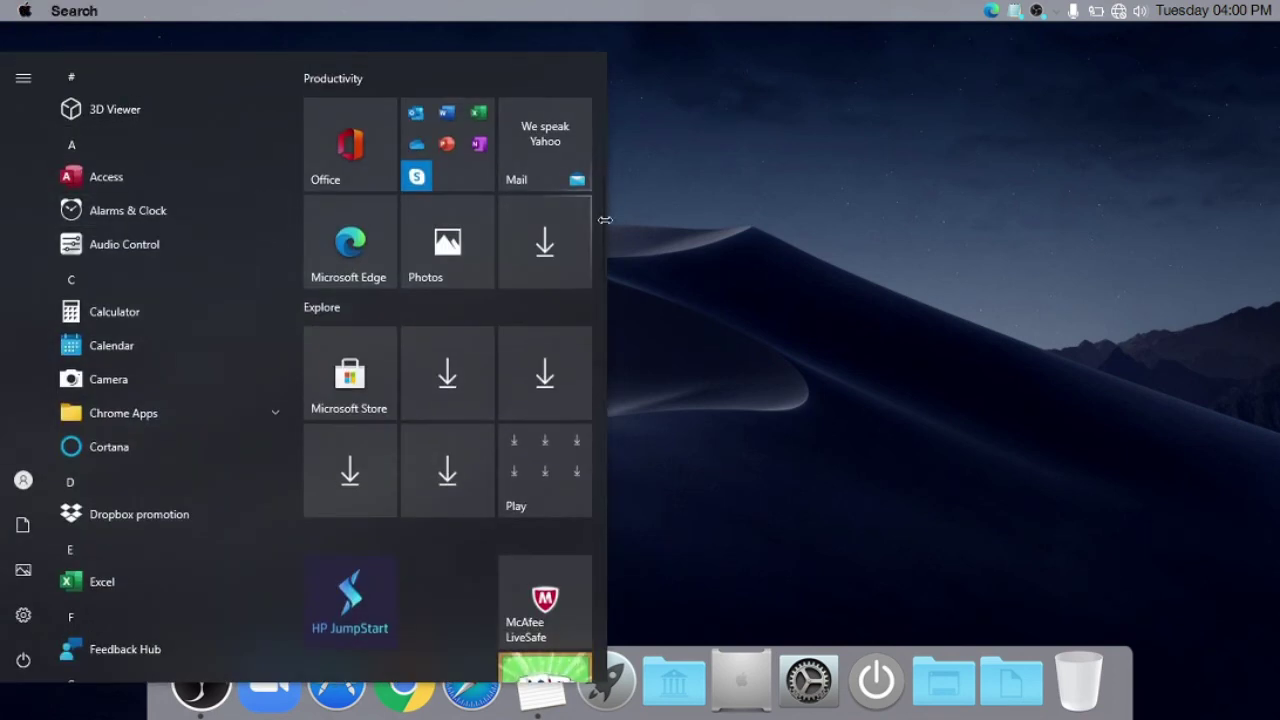
mouse_move(8, 662)
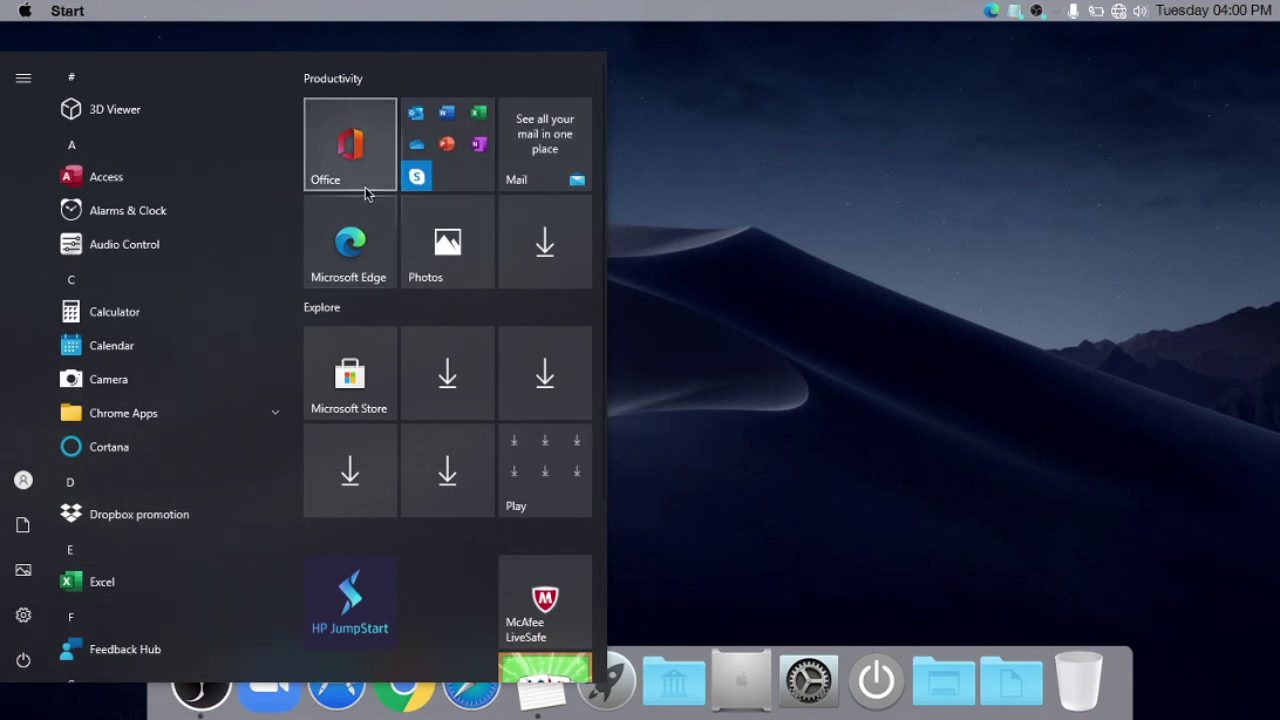
click(746, 243)
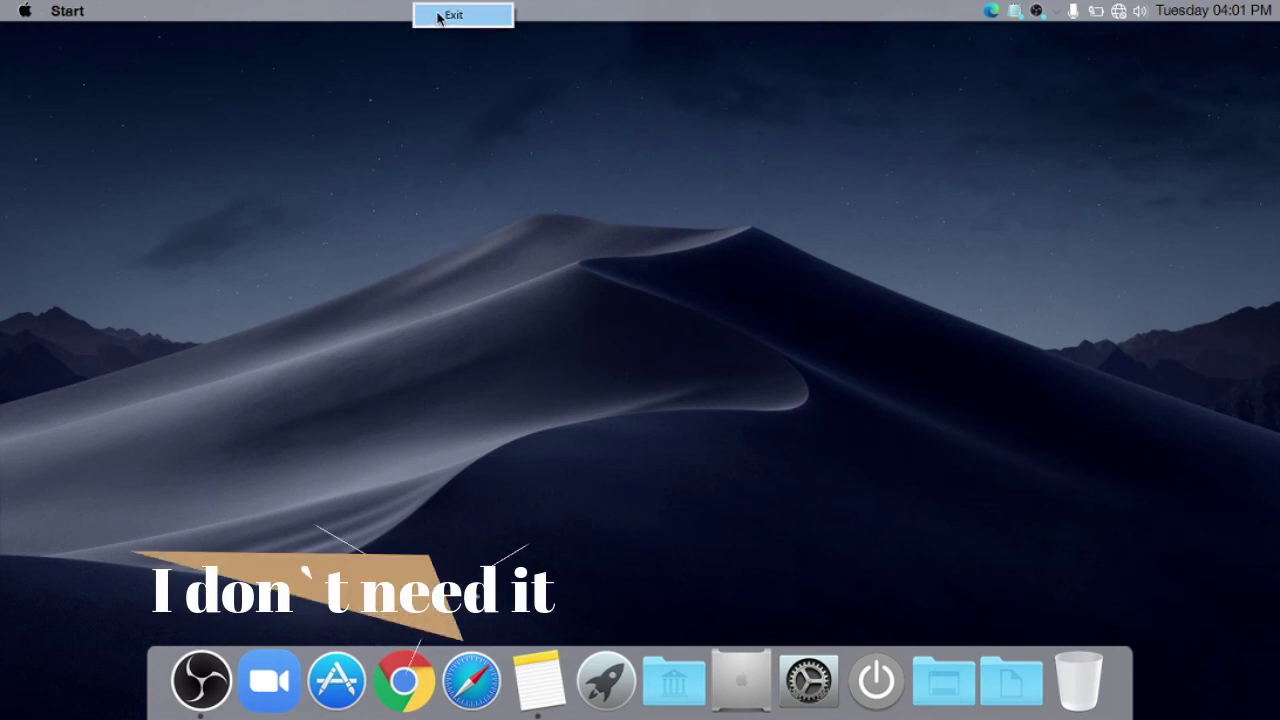
Exit the macOS-style top bar to use the Windows taskbar, and check the taskbar's context options
click(438, 14)
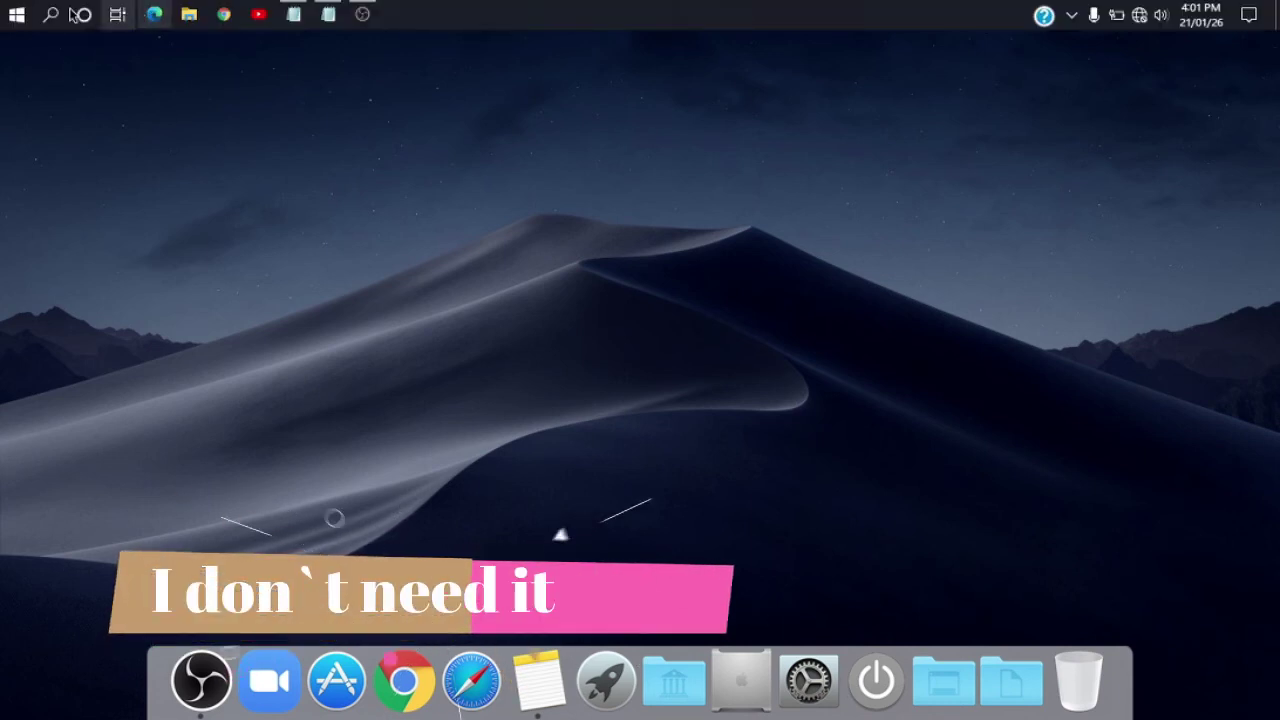
right_click(487, 11)
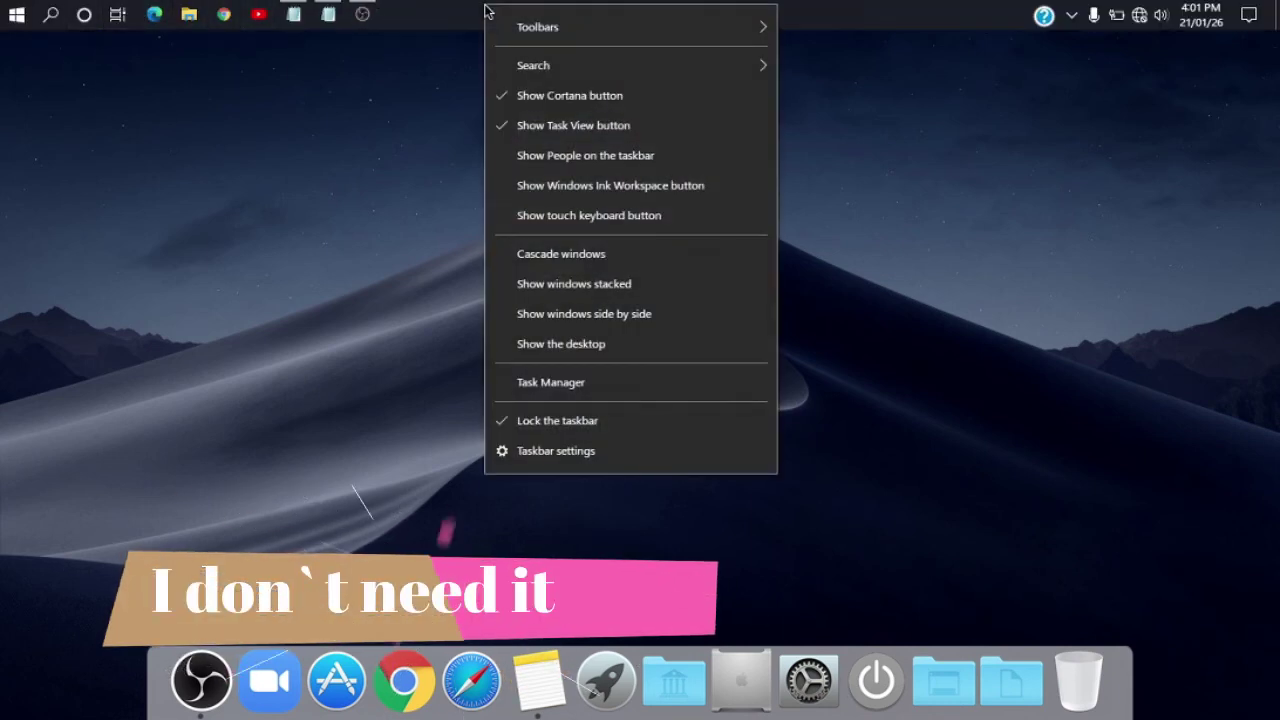
click(366, 233)
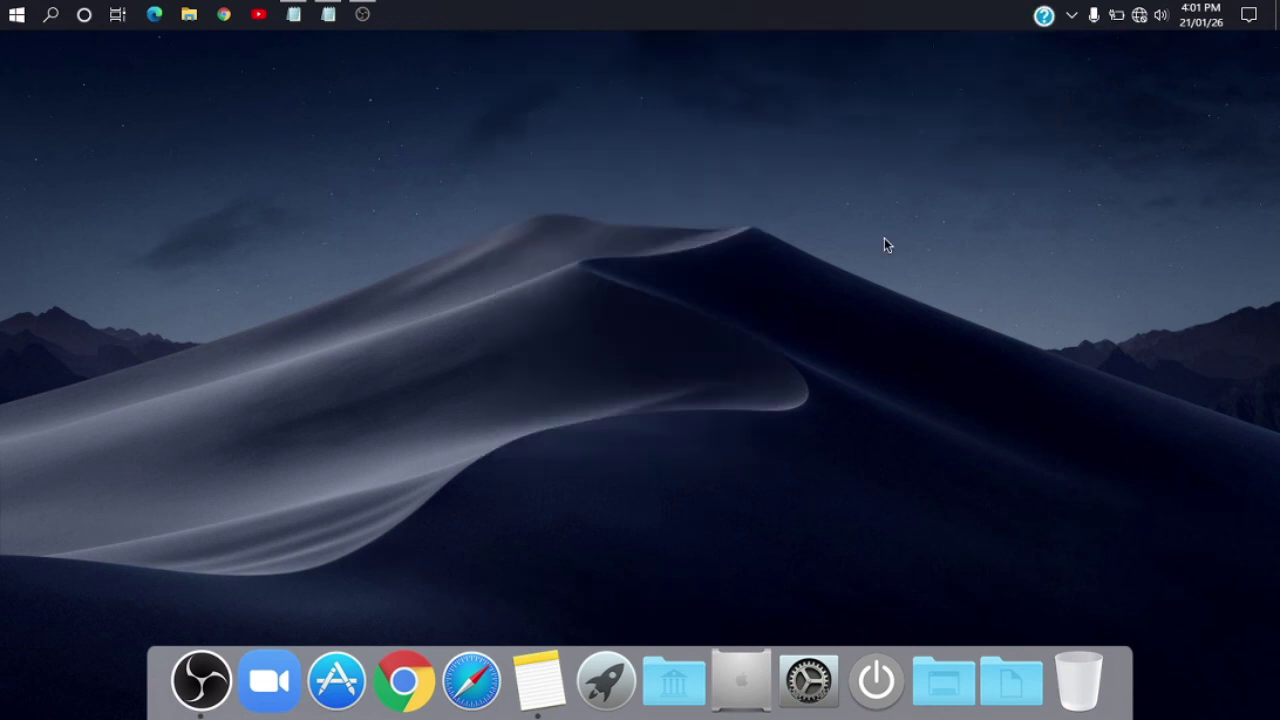
Check the dock's power options and Desktop stack, and view the Trash folder before closing it
click(879, 667)
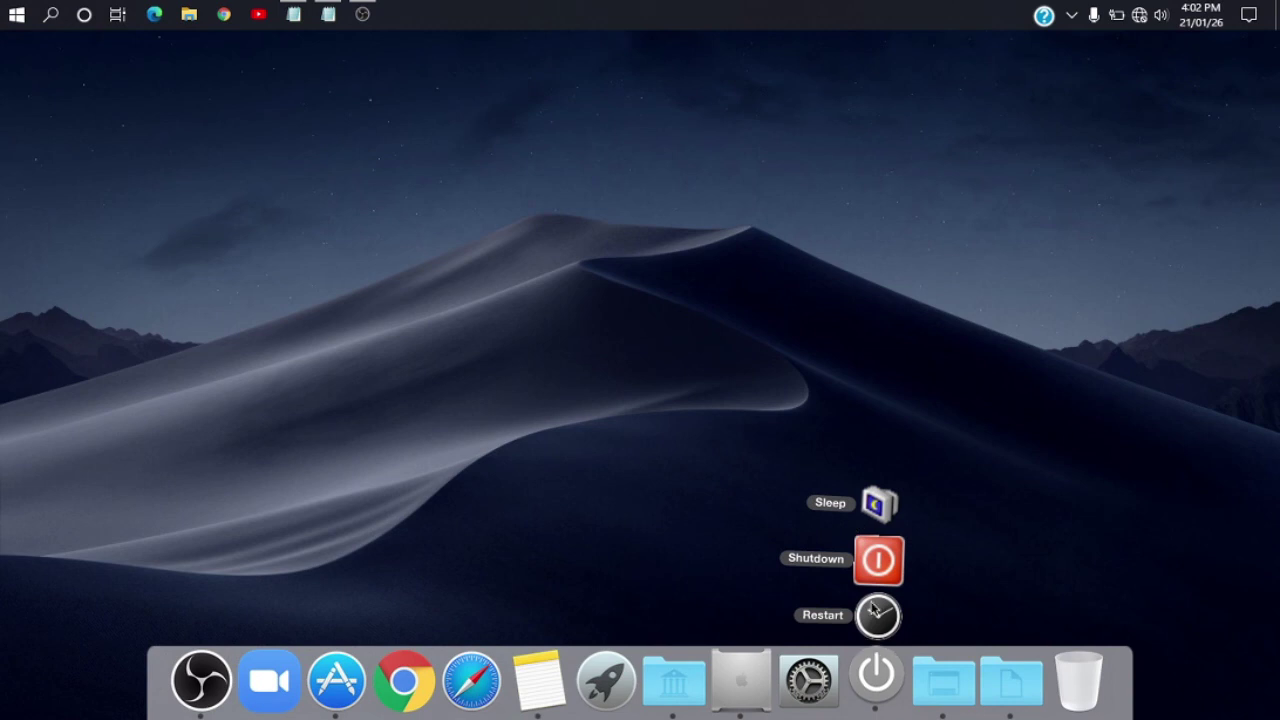
click(944, 529)
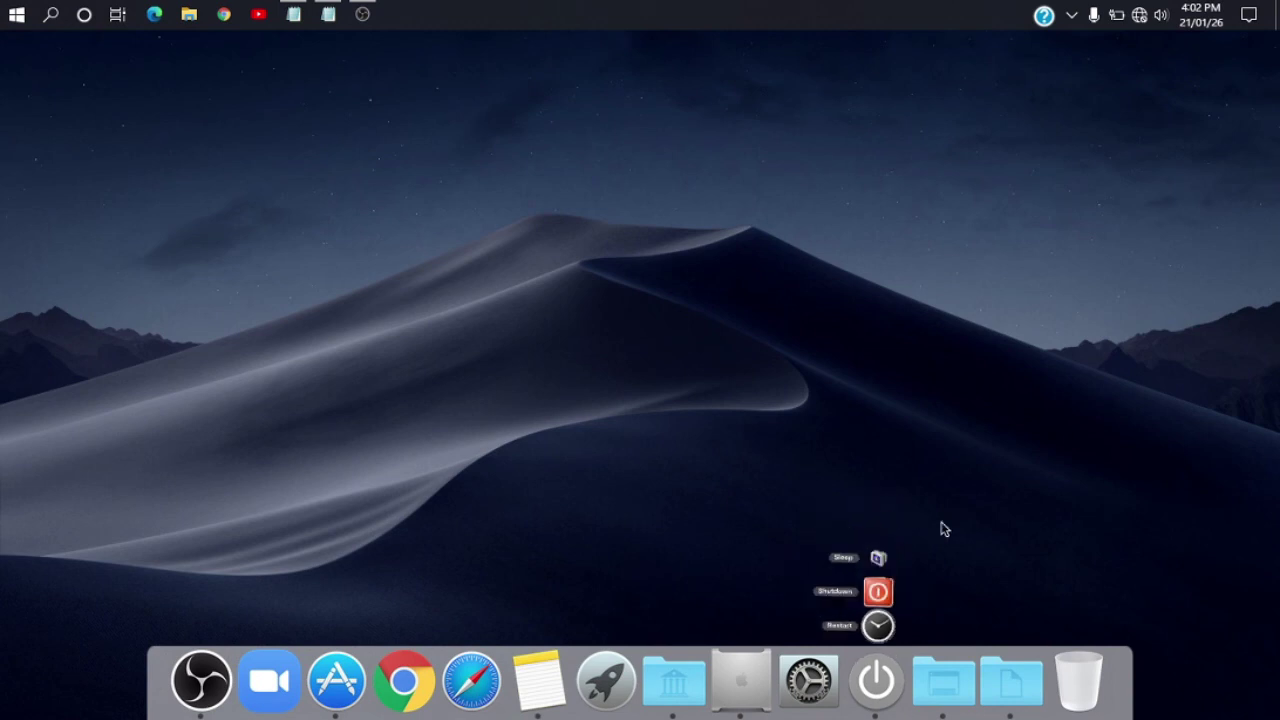
click(944, 668)
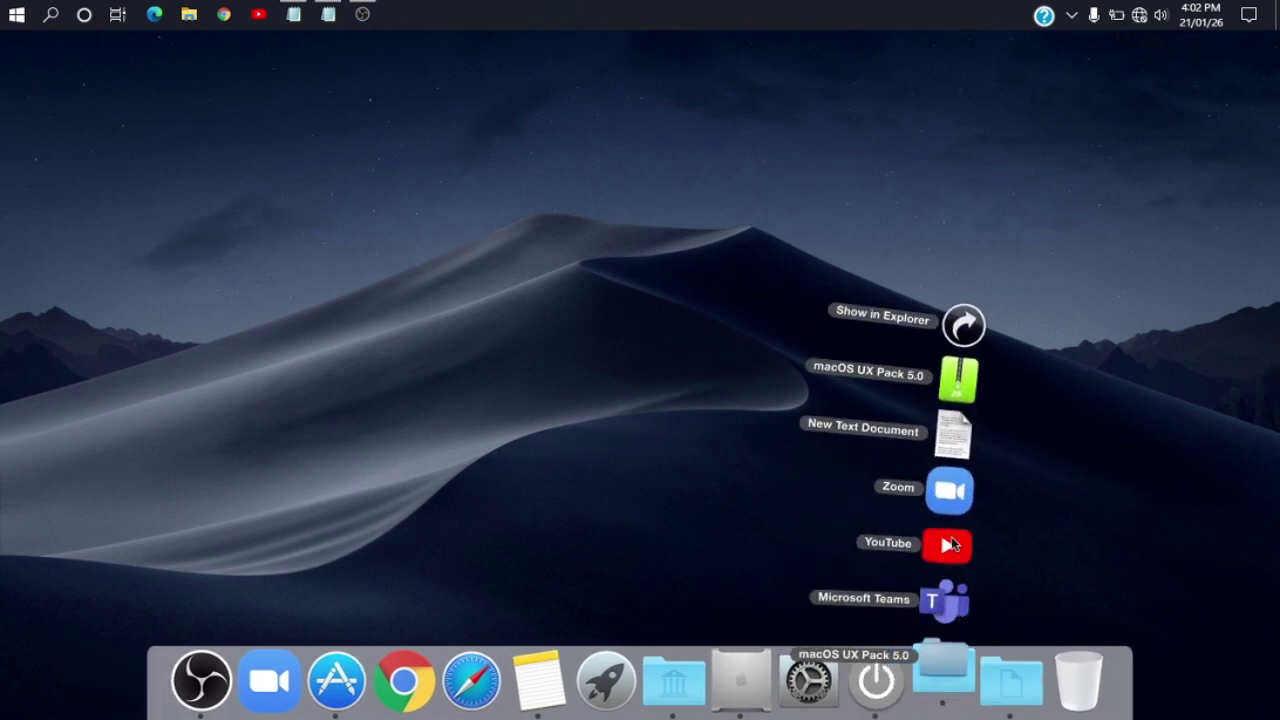
click(1107, 542)
click(1090, 710)
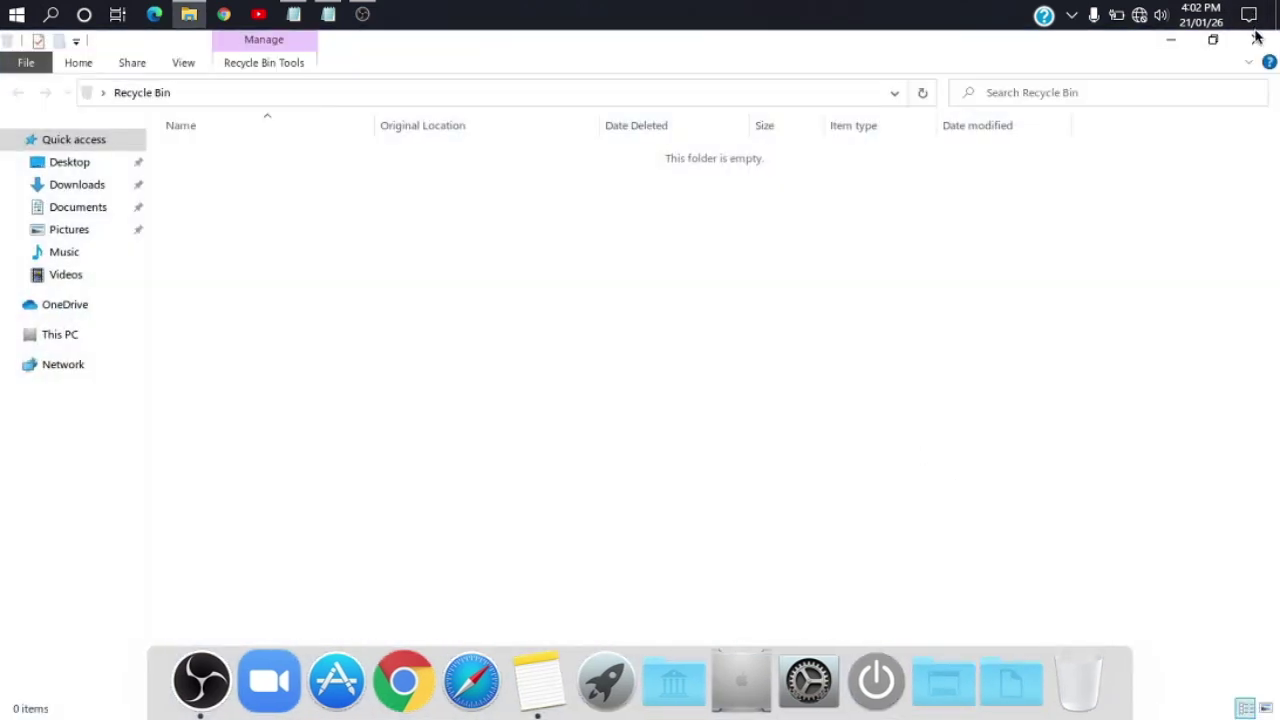
click(1257, 41)
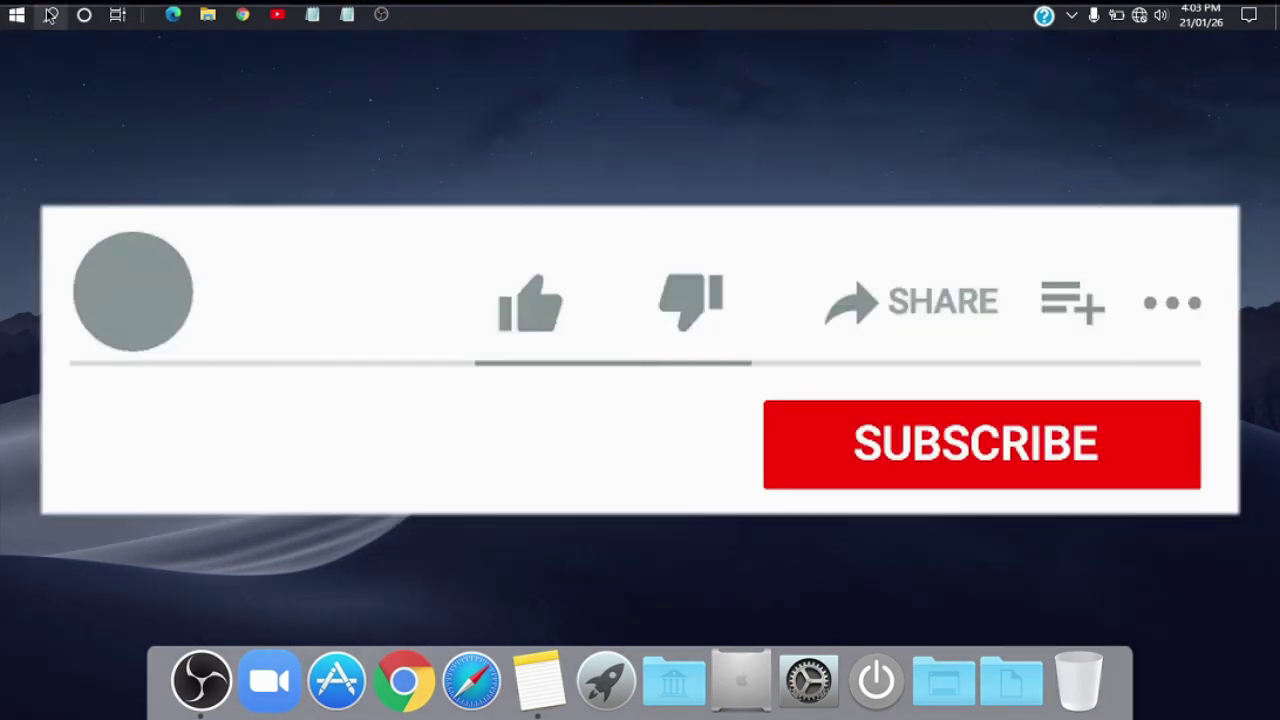
Open Windows search from the taskbar and dismiss it
click(50, 14)
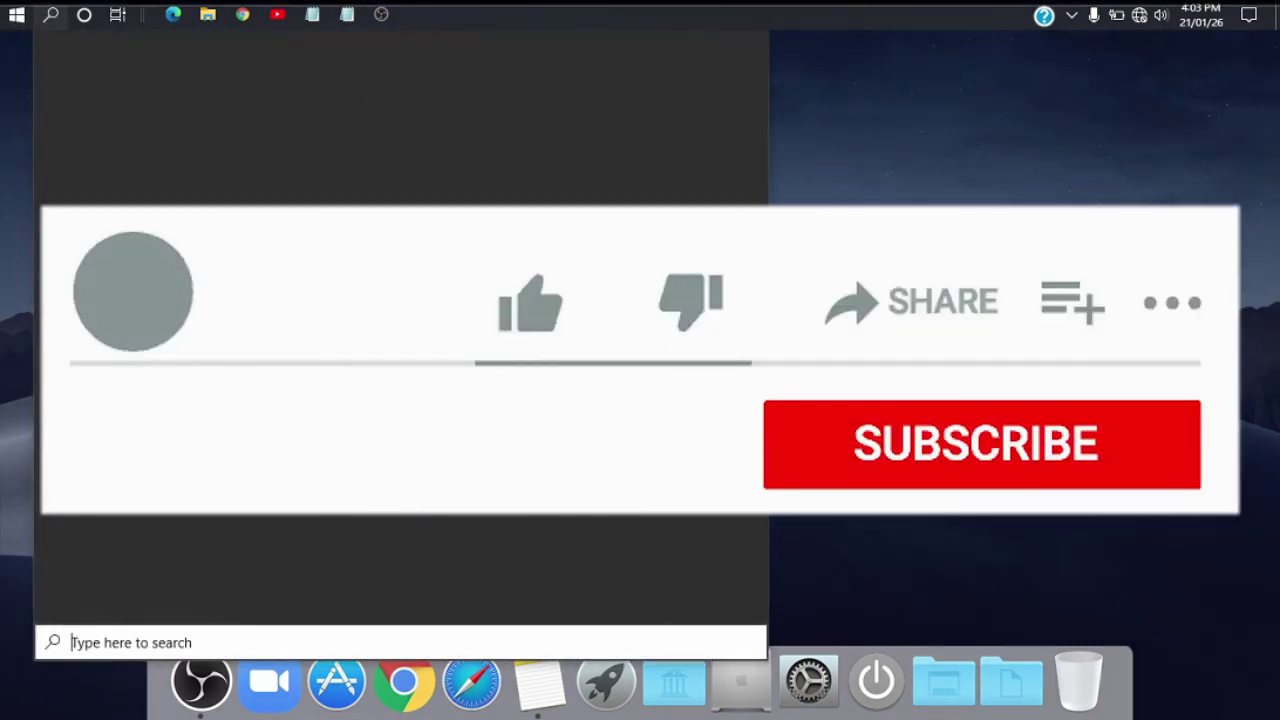
click(955, 138)
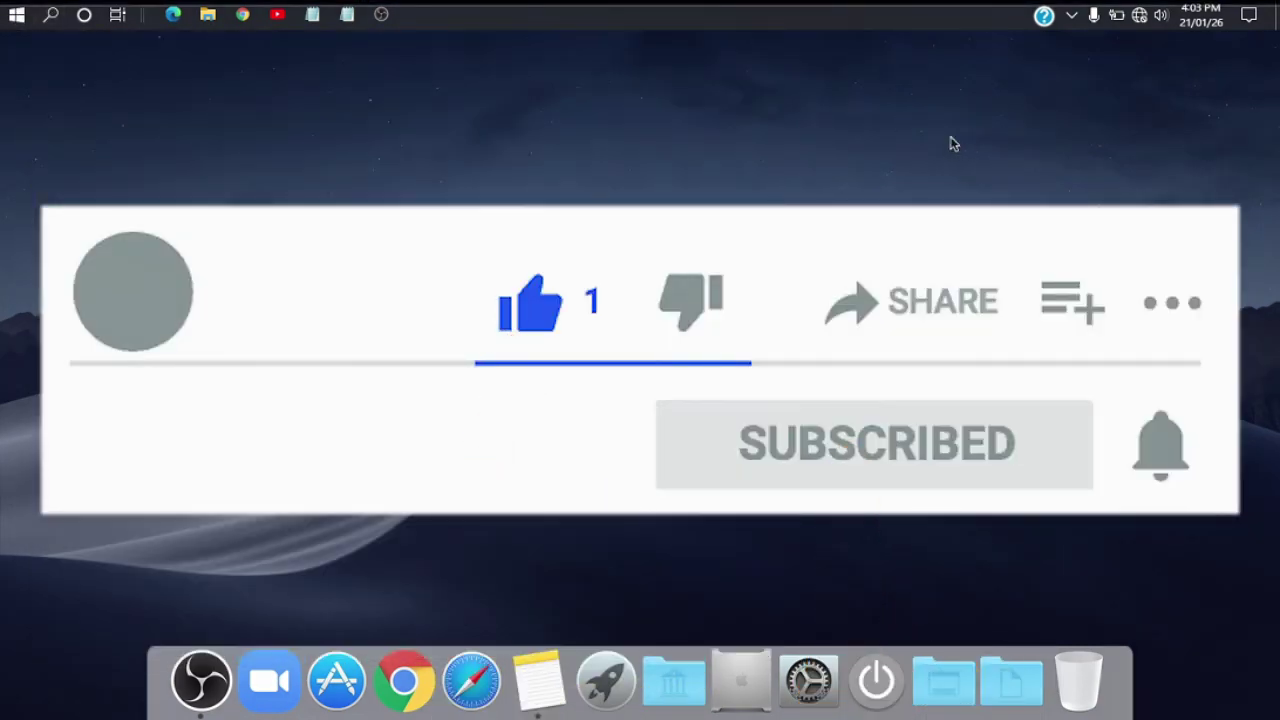